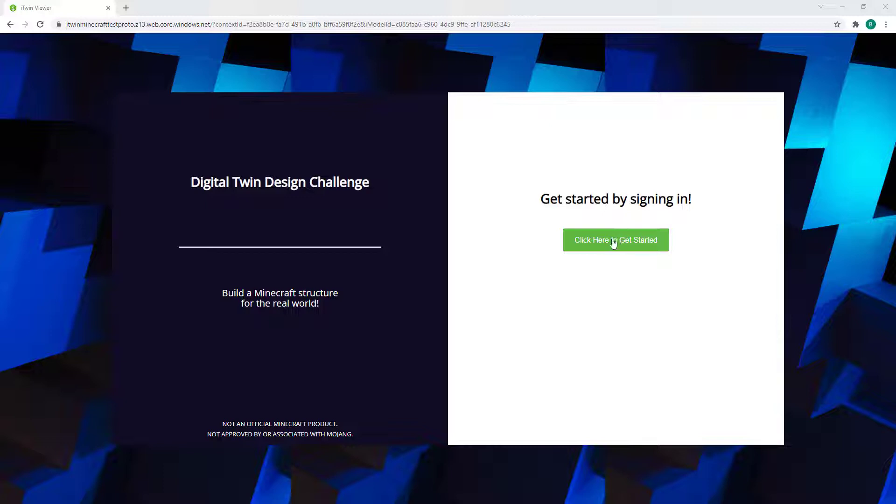
Sign in to the Digital Twin Design Challenge and approve the permissions requested by itwin-minecraft-app
{"action": "left_click", "coordinate": [609, 243]}
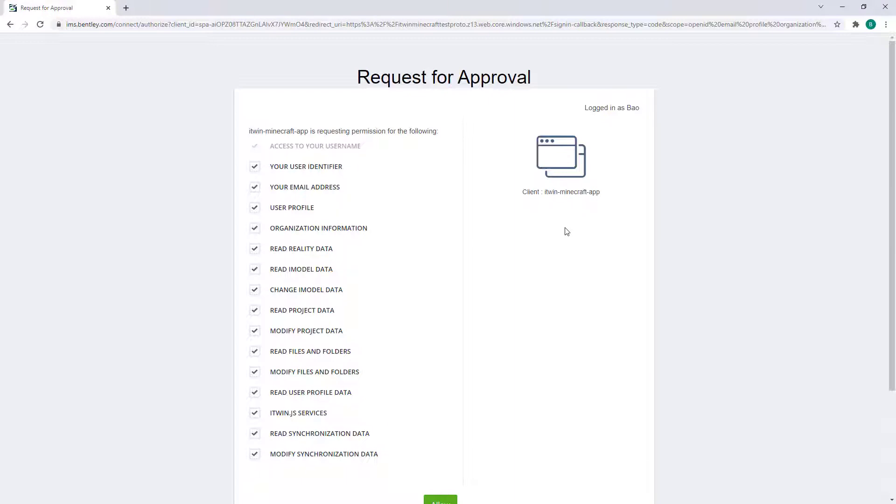
{"action": "scroll", "coordinate": [468, 425], "scroll_direction": "down", "scroll_amount": 1}
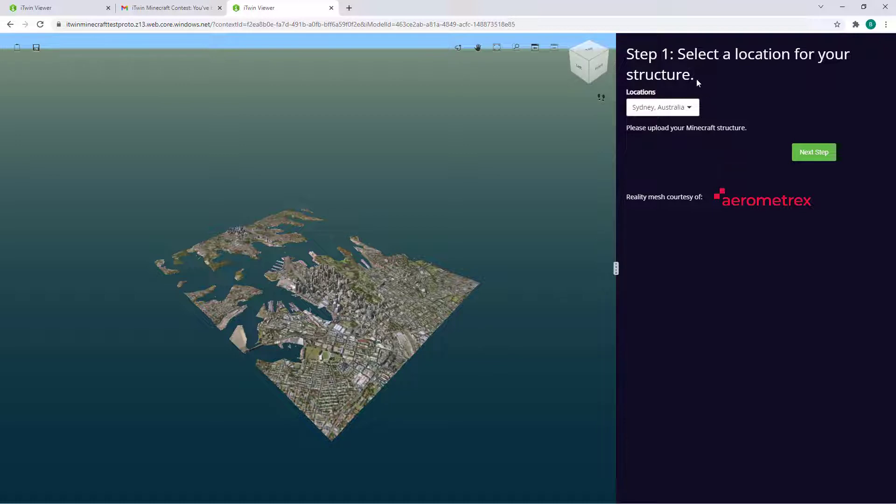
Choose Alcatraz Island, USA as the location for the structure
{"action": "left_click", "coordinate": [666, 110]}
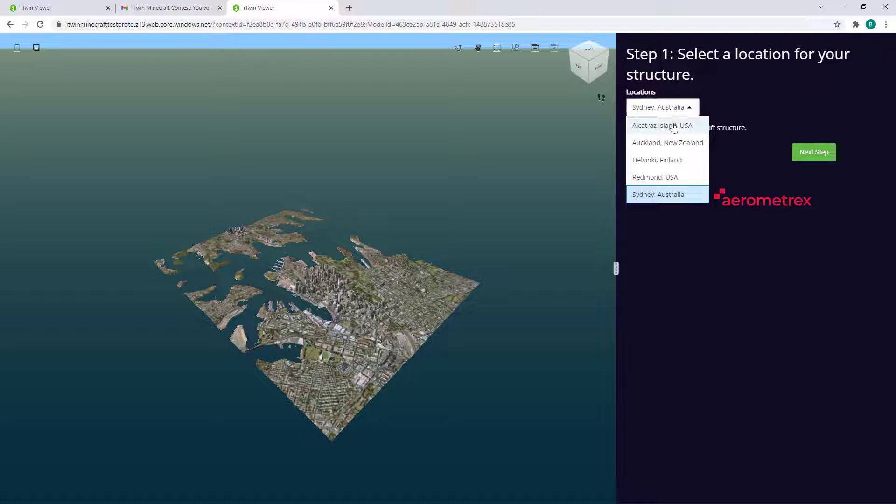
{"action": "left_click", "coordinate": [670, 131]}
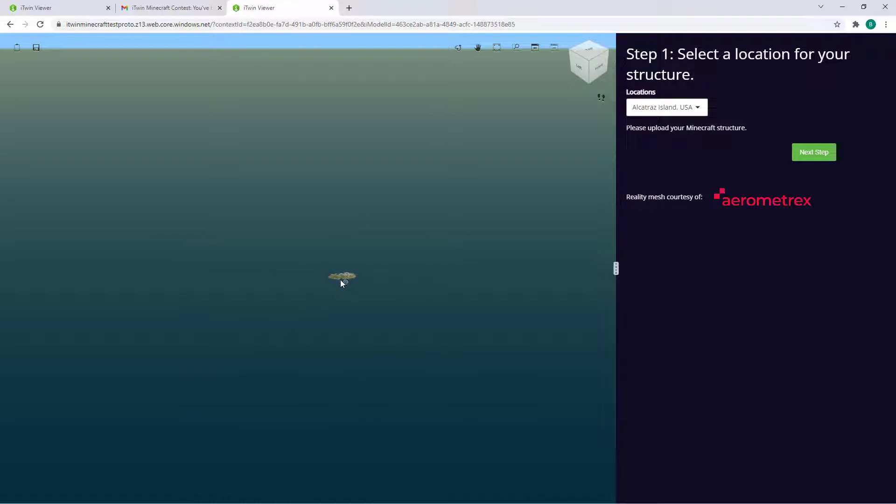
Examine the Alcatraz Island reality mesh up close and from different angles
{"action": "scroll", "coordinate": [350, 273], "scroll_direction": "up", "scroll_amount": 5}
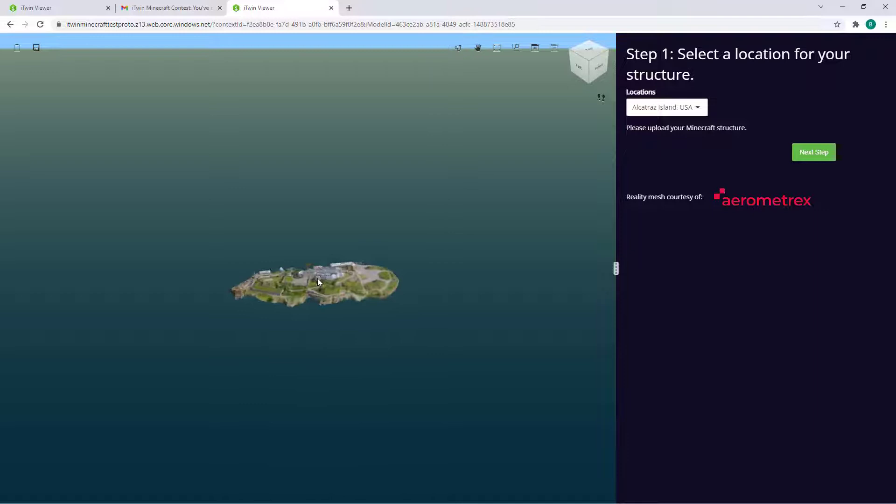
{"action": "scroll", "coordinate": [320, 278], "scroll_direction": "up", "scroll_amount": 2}
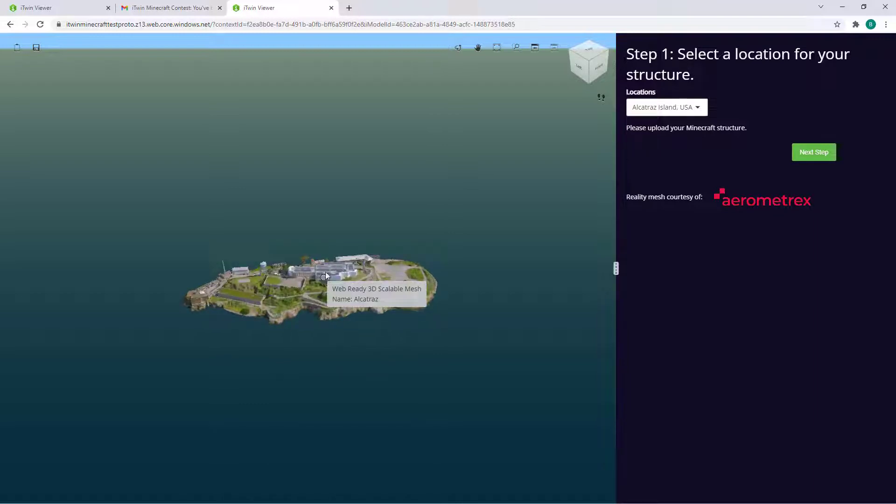
{"action": "scroll", "coordinate": [337, 254], "scroll_direction": "up", "scroll_amount": 3}
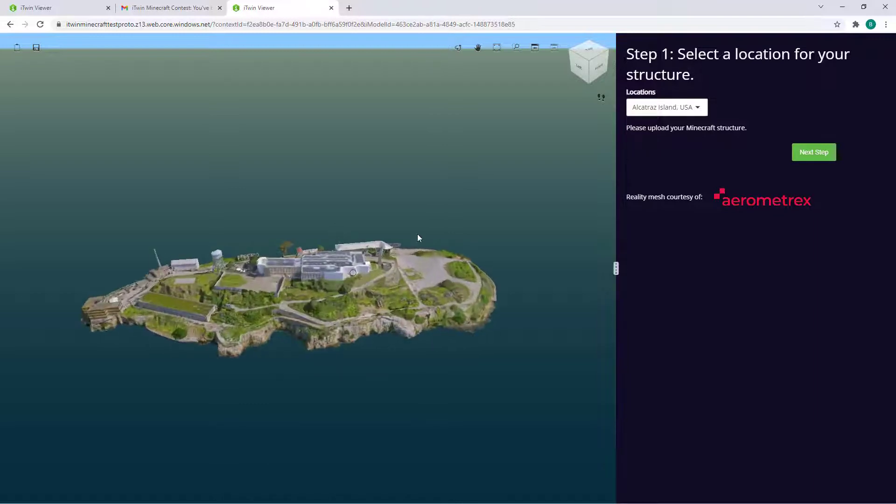
{"action": "left_click", "coordinate": [460, 51]}
{"action": "mouse_move", "coordinate": [245, 259]}
{"action": "left_mouse_down"}
{"action": "mouse_move", "coordinate": [314, 286]}
{"action": "mouse_move", "coordinate": [400, 248]}
{"action": "left_mouse_up"}
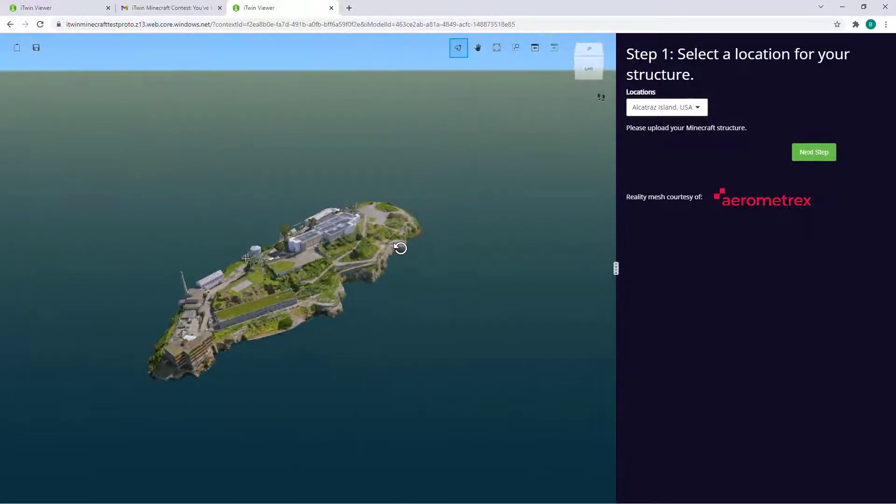
{"action": "scroll", "coordinate": [387, 238], "scroll_direction": "up", "scroll_amount": 4}
{"action": "left_click", "coordinate": [477, 48]}
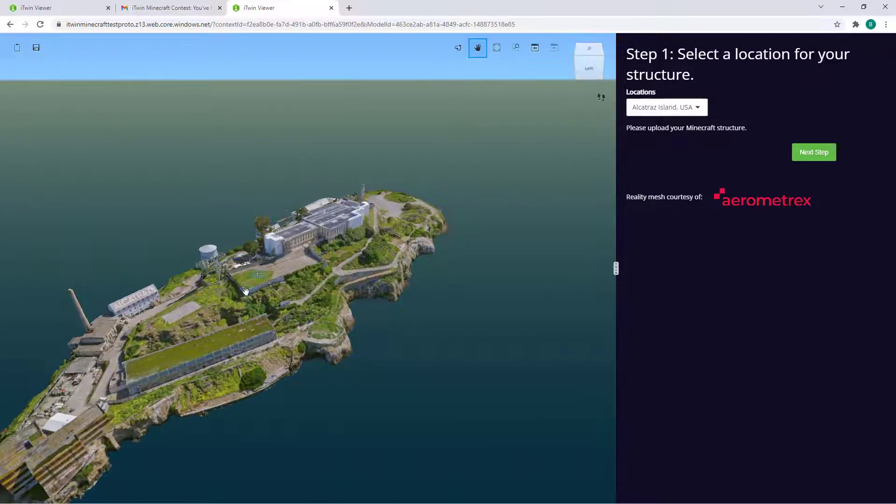
{"action": "left_click_drag", "start_coordinate": [246, 292], "coordinate": [277, 298]}
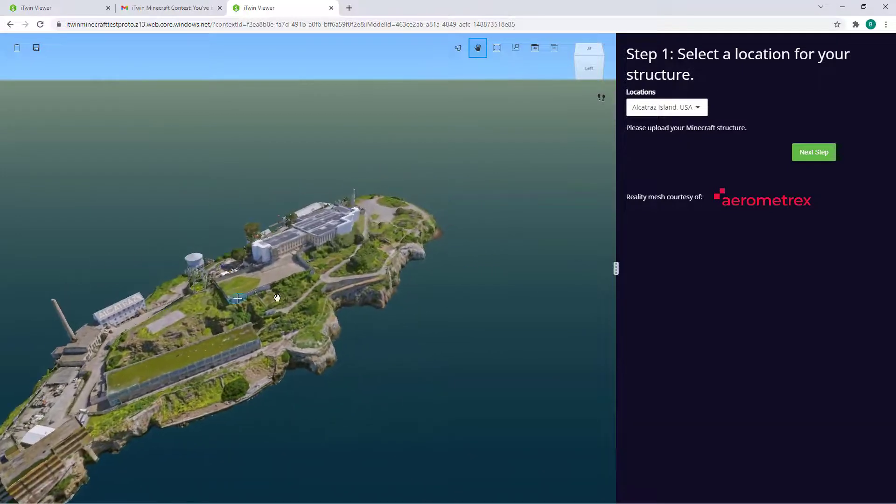
Proceed to the structure upload stage, approve the iTwin Synchronization Service permissions, and return to the viewer
{"action": "left_click", "coordinate": [814, 156]}
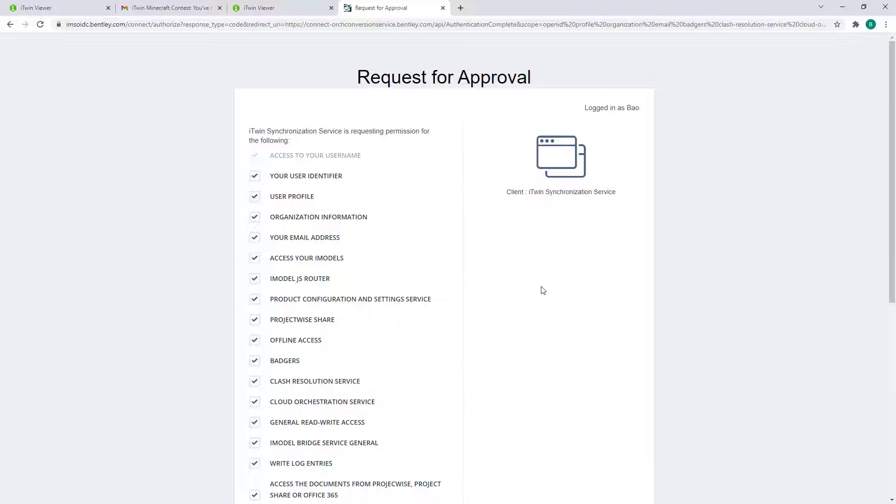
{"action": "scroll", "coordinate": [540, 290], "scroll_direction": "down", "scroll_amount": 3}
{"action": "scroll", "coordinate": [536, 292], "scroll_direction": "down", "scroll_amount": 4}
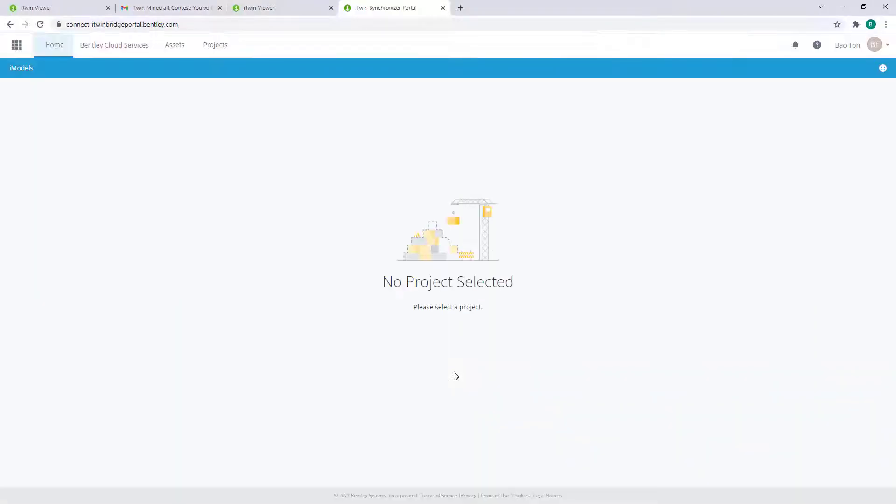
{"action": "left_click", "coordinate": [443, 7]}
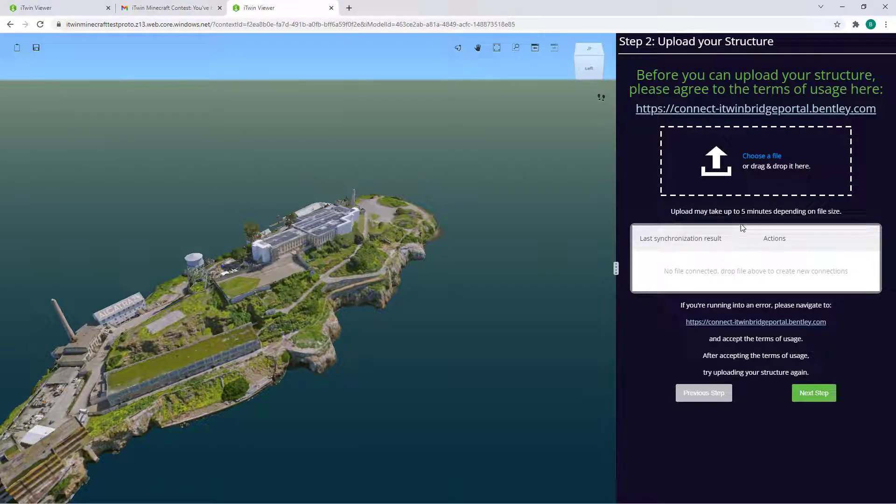
{"action": "left_click", "coordinate": [531, 297]}
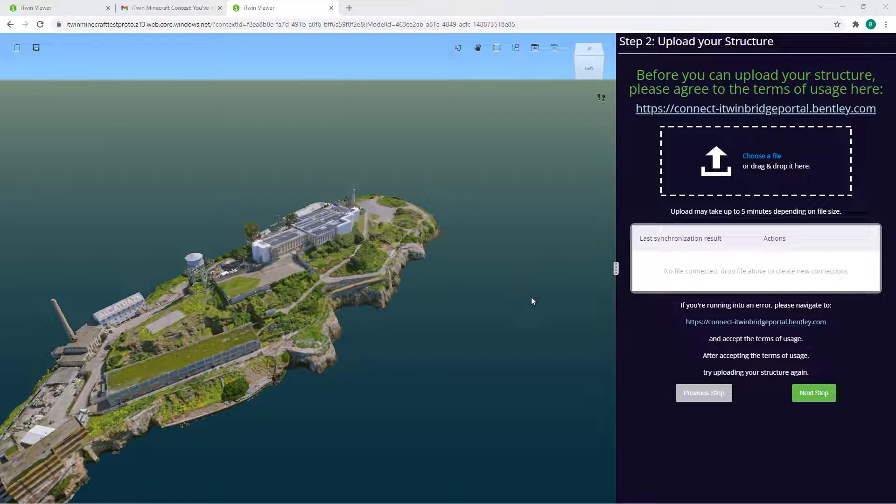
Switch to Minecraft and configure the new world with Creative mode, Peaceful difficulty, cheats on and the Superflat world type
{"action": "key", "text": "alt+Tab"}
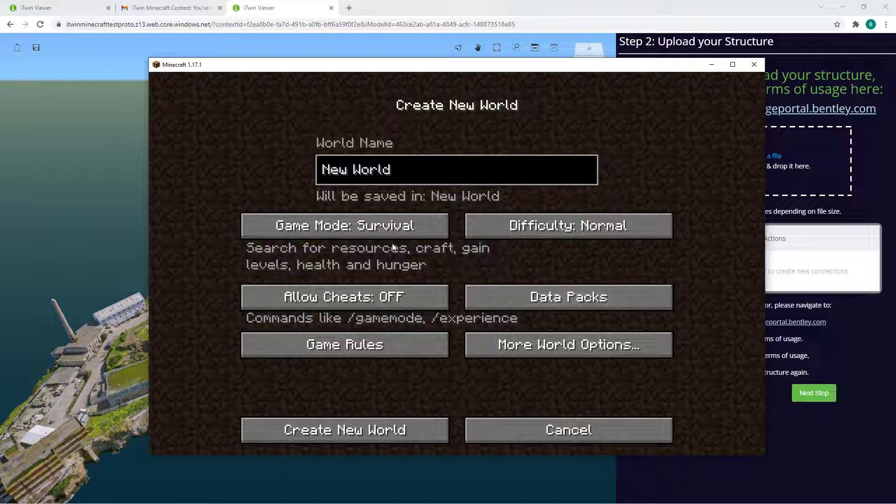
{"action": "left_click", "coordinate": [377, 227]}
{"action": "left_click", "coordinate": [371, 229]}
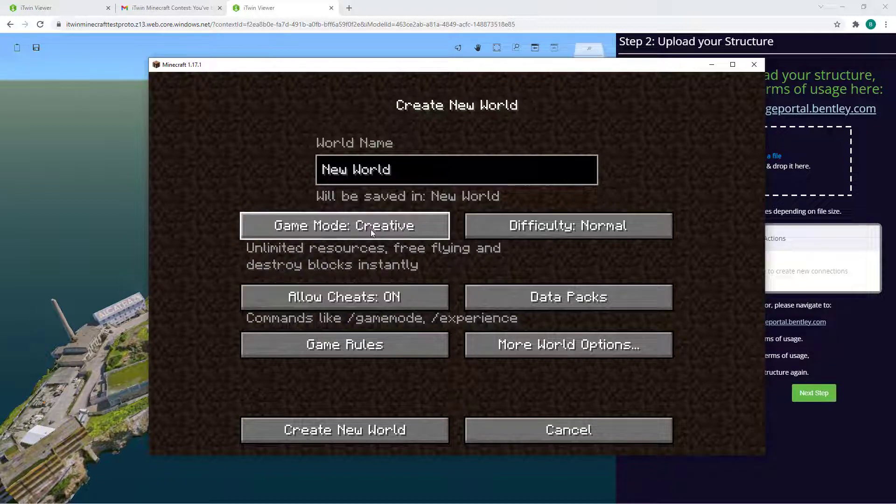
{"action": "left_click", "coordinate": [545, 226]}
{"action": "left_click", "coordinate": [546, 227]}
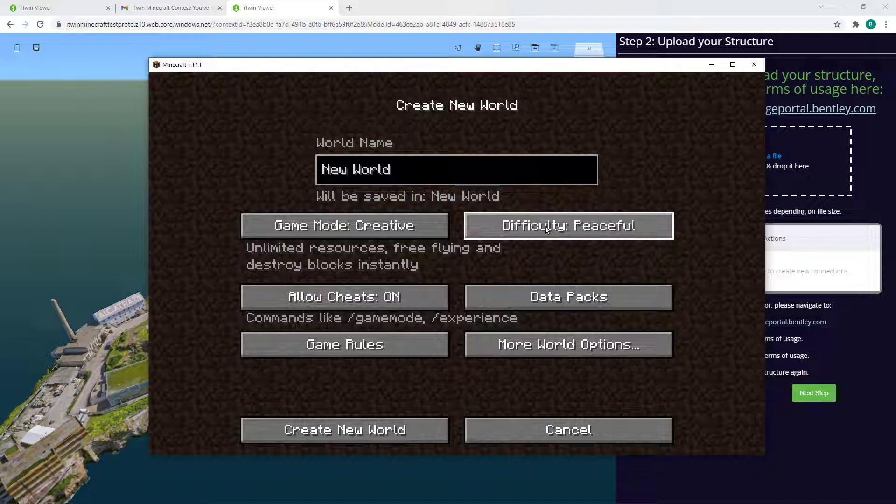
{"action": "left_click", "coordinate": [399, 294]}
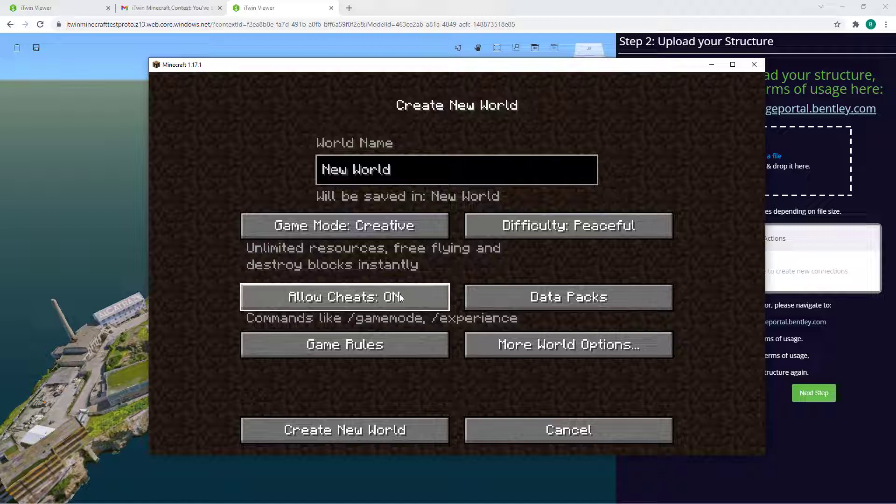
{"action": "left_click", "coordinate": [401, 295]}
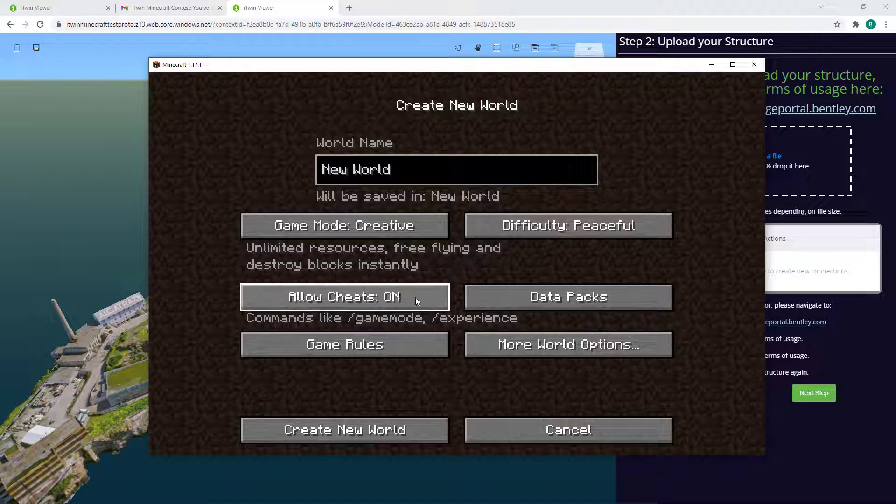
{"action": "left_click", "coordinate": [567, 346]}
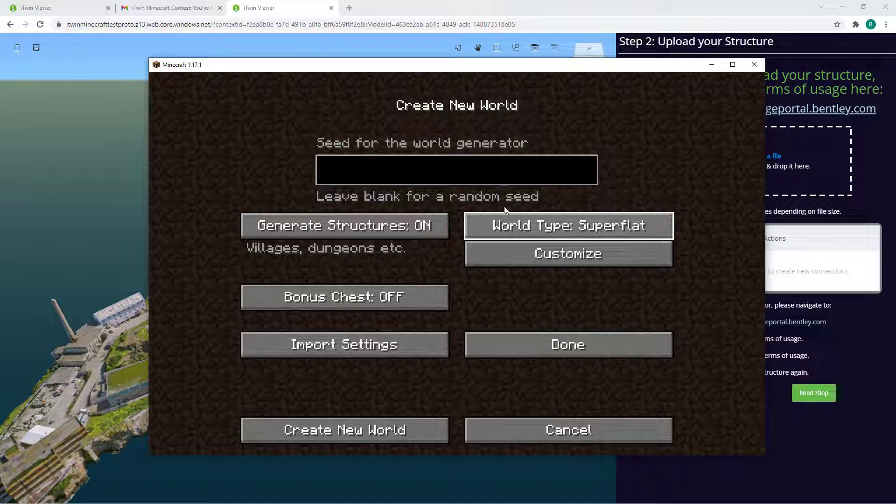
{"action": "left_click", "coordinate": [574, 348]}
Name the world "Digital Twin Design Challenge" and create it
{"action": "left_click", "coordinate": [400, 177]}
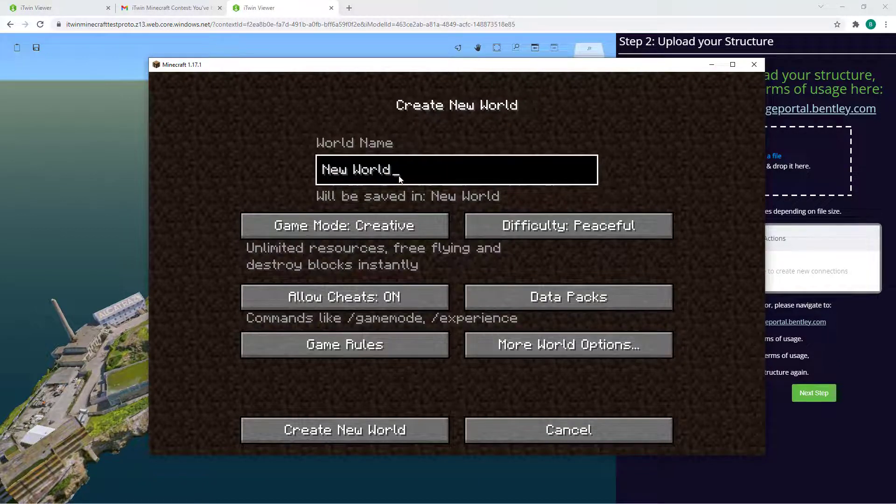
{"action": "key", "text": "BackSpace"}
{"action": "key", "text": "BackSpace"}
{"action": "key", "text": "BackSpace"}
{"action": "key", "text": "BackSpace"}
{"action": "key", "text": "BackSpace"}
{"action": "key", "text": "BackSpace"}
{"action": "key", "text": "BackSpace"}
{"action": "key", "text": "BackSpace"}
{"action": "key", "text": "BackSpace"}
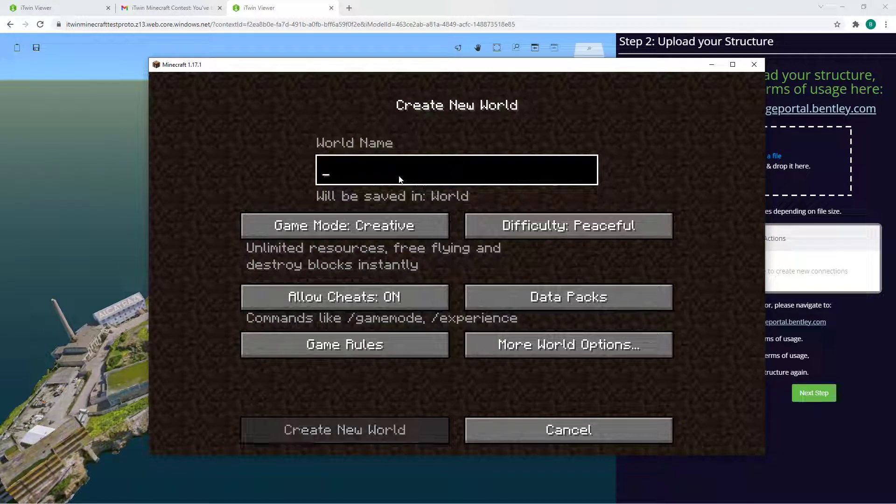
{"action": "type", "text": "Digital Twin D"}
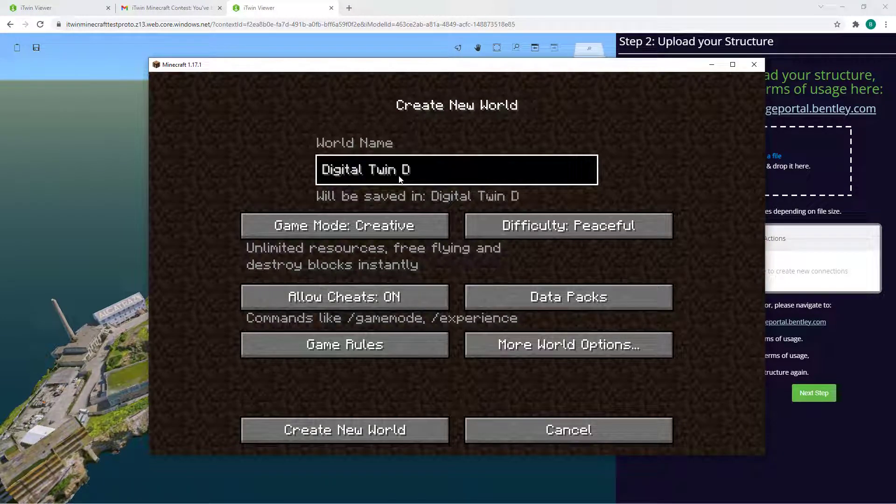
{"action": "type", "text": "esign Challenge"}
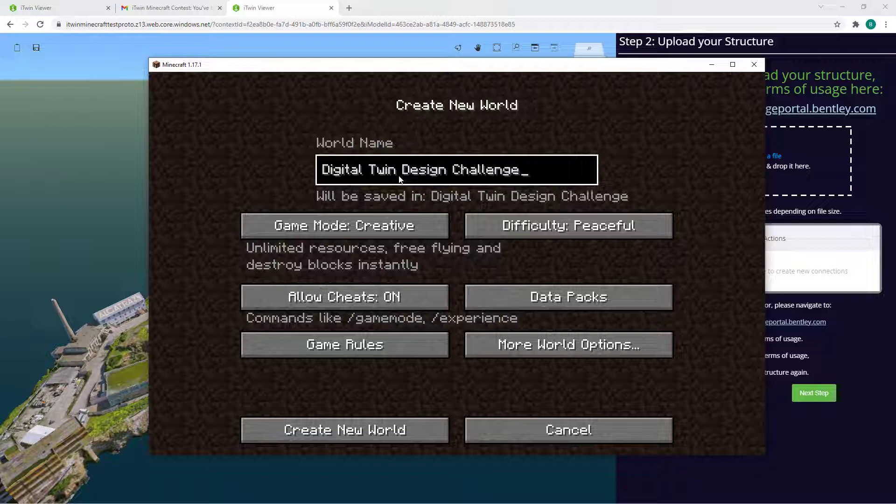
{"action": "left_click", "coordinate": [387, 431]}
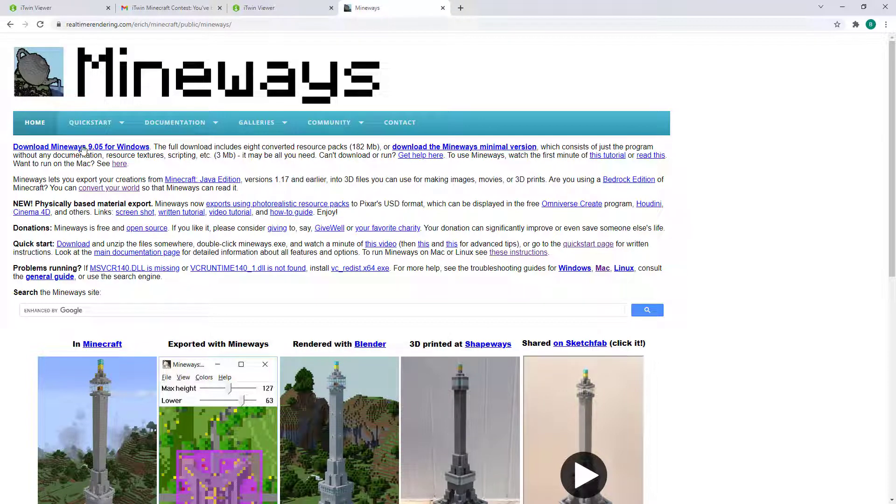
Download Mineways 9.05 for Windows and run Mineways from the extracted mineways folder, allowing it past the SmartScreen block
{"action": "left_click", "coordinate": [80, 149]}
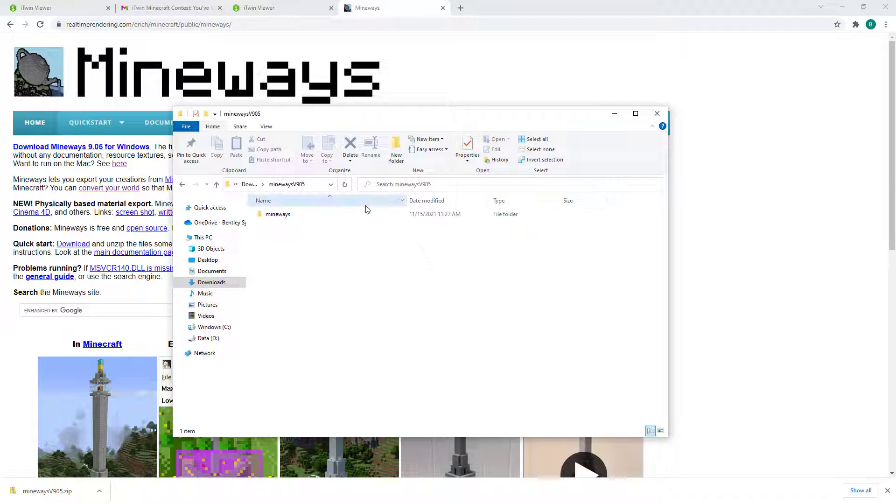
{"action": "double_click", "coordinate": [341, 217]}
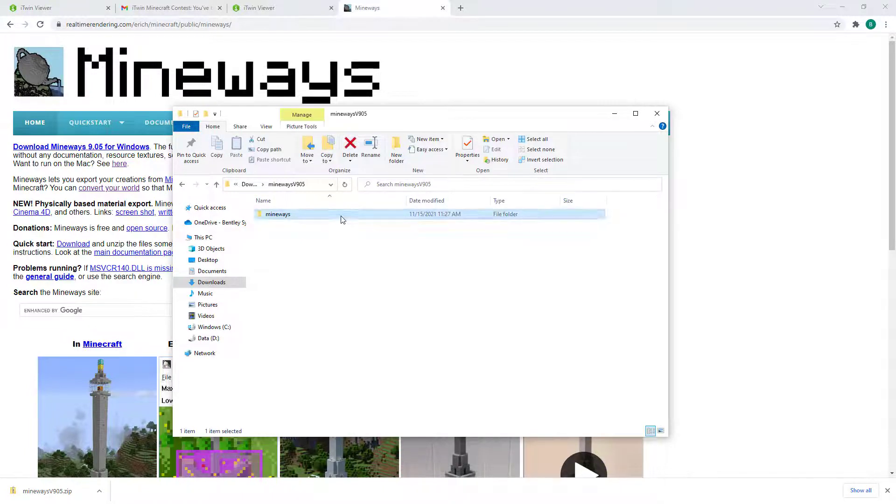
{"action": "double_click", "coordinate": [529, 229]}
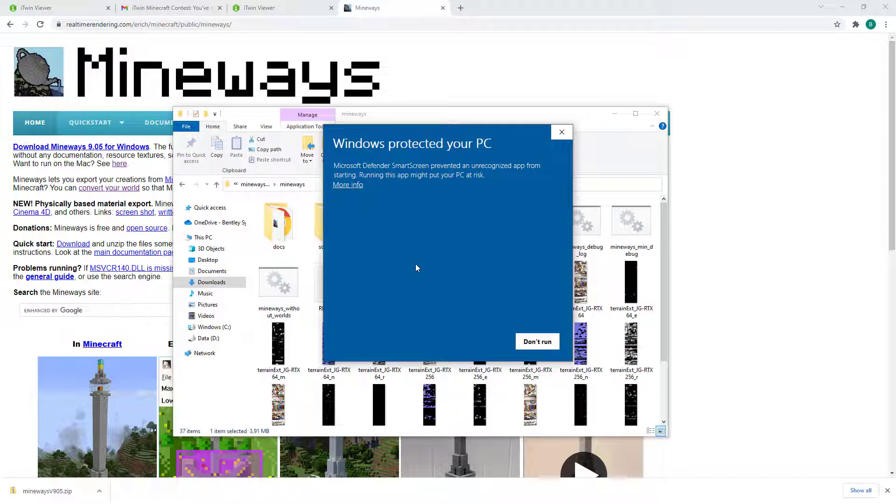
{"action": "left_click", "coordinate": [348, 186]}
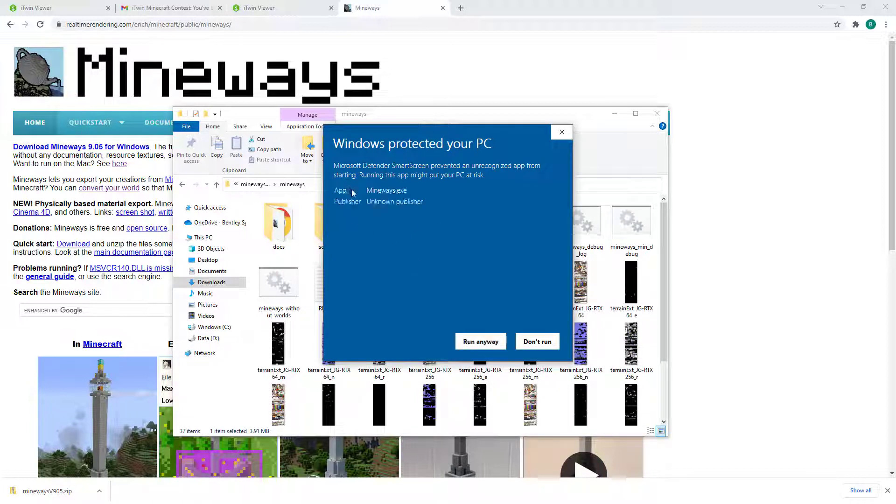
{"action": "left_click", "coordinate": [483, 342]}
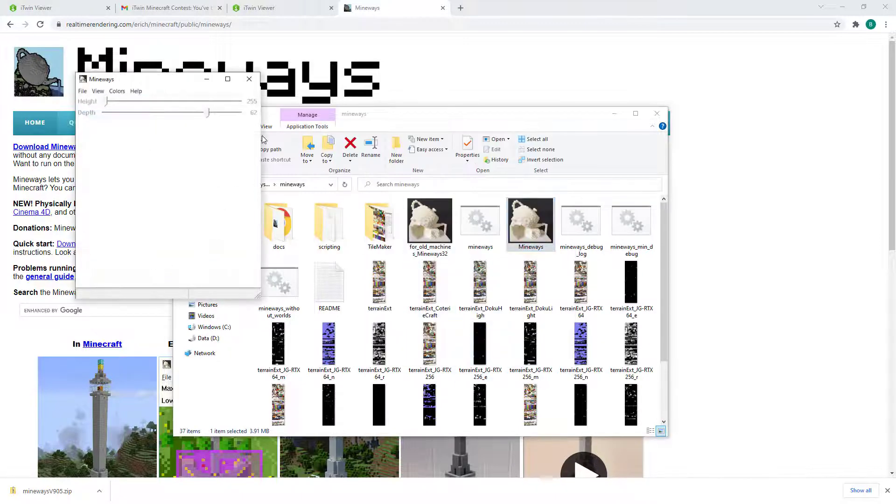
Enlarge the Mineways window and open the Digital Twin Design Challenge world in it
{"action": "left_click_drag", "start_coordinate": [175, 88], "coordinate": [393, 106]}
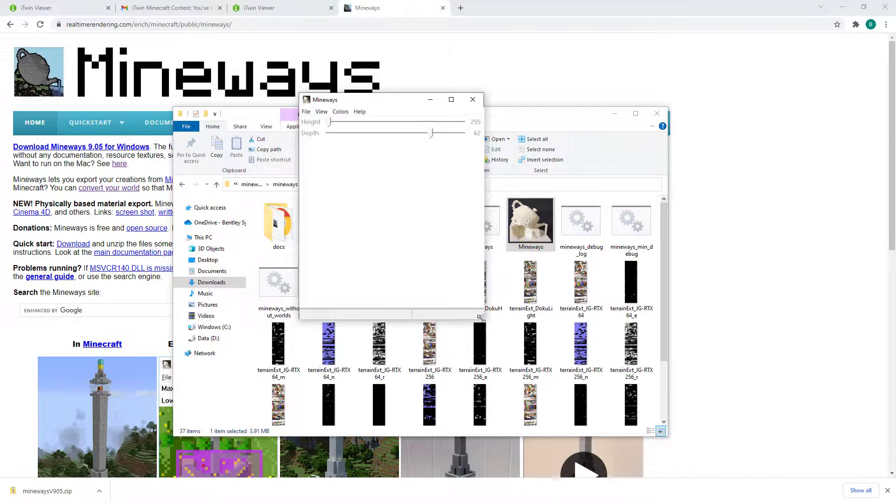
{"action": "left_click_drag", "start_coordinate": [482, 316], "coordinate": [681, 391]}
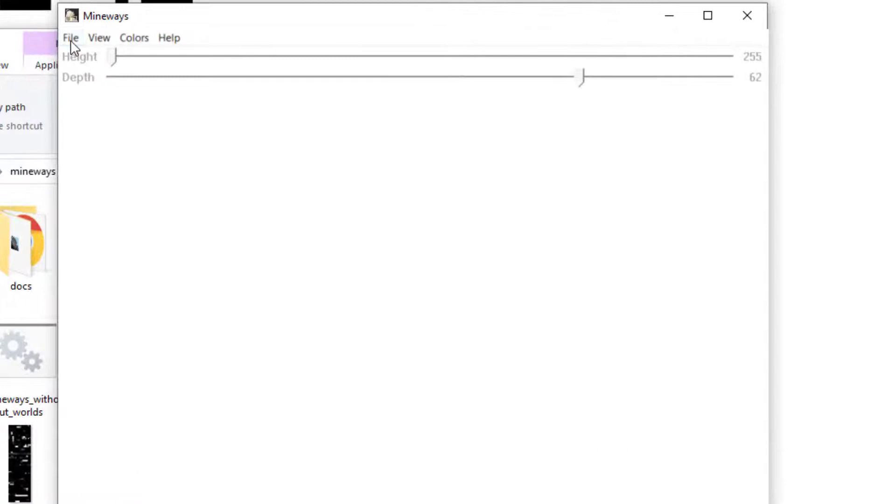
{"action": "left_click", "coordinate": [253, 96]}
{"action": "mouse_move", "coordinate": [83, 55]}
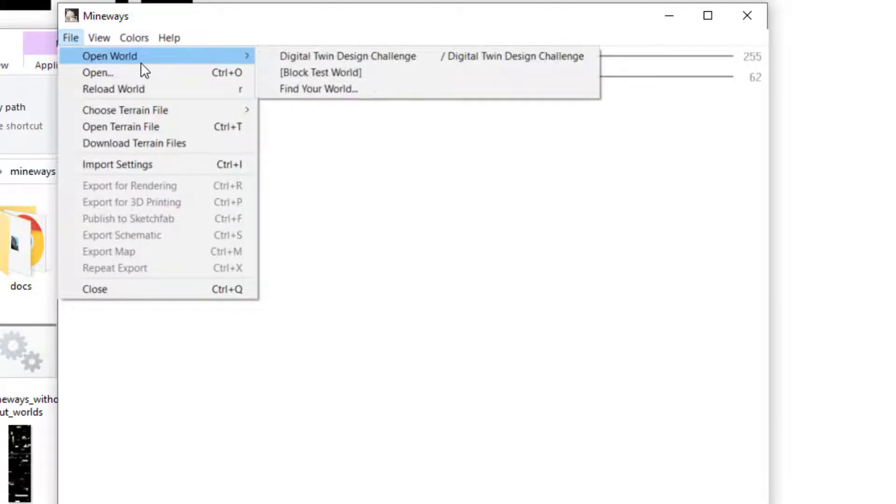
{"action": "left_click", "coordinate": [295, 57]}
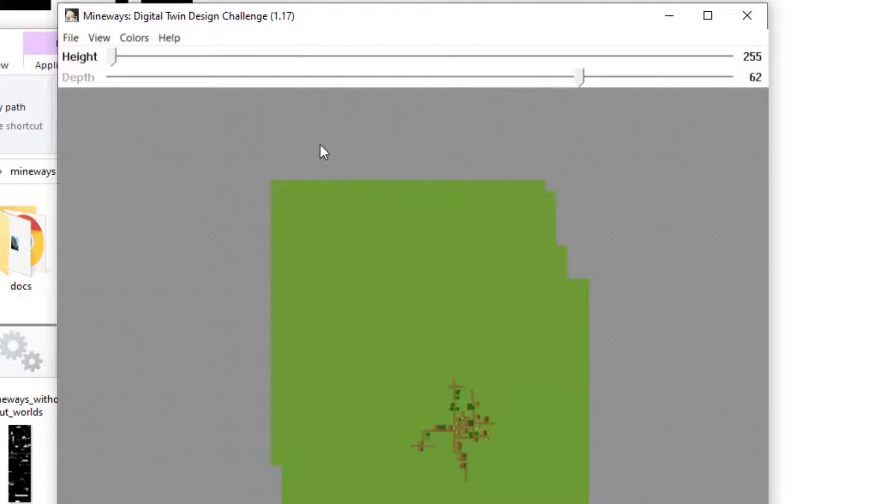
{"action": "left_click_drag", "start_coordinate": [459, 401], "coordinate": [404, 321]}
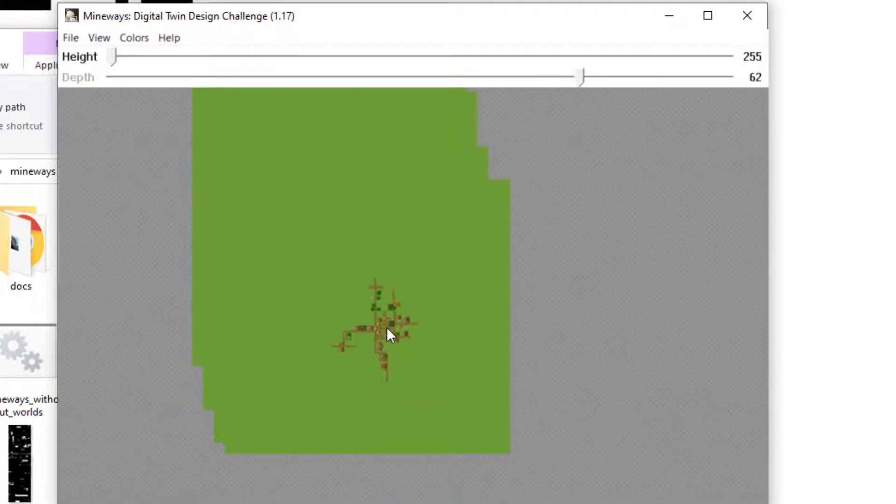
Select the rectangular area enclosing the whole village on the map, accepting the depth reset to 3
{"action": "scroll", "coordinate": [388, 329], "scroll_direction": "up", "scroll_amount": 2}
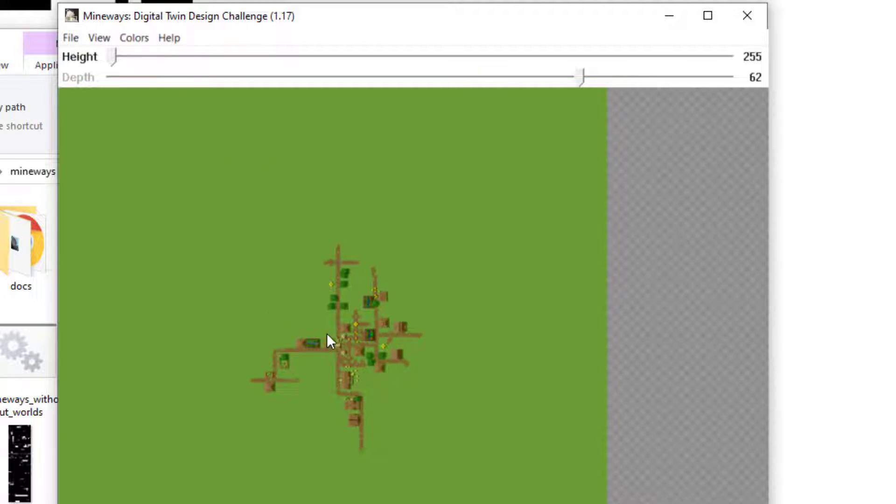
{"action": "left_click_drag", "start_coordinate": [326, 333], "coordinate": [352, 306]}
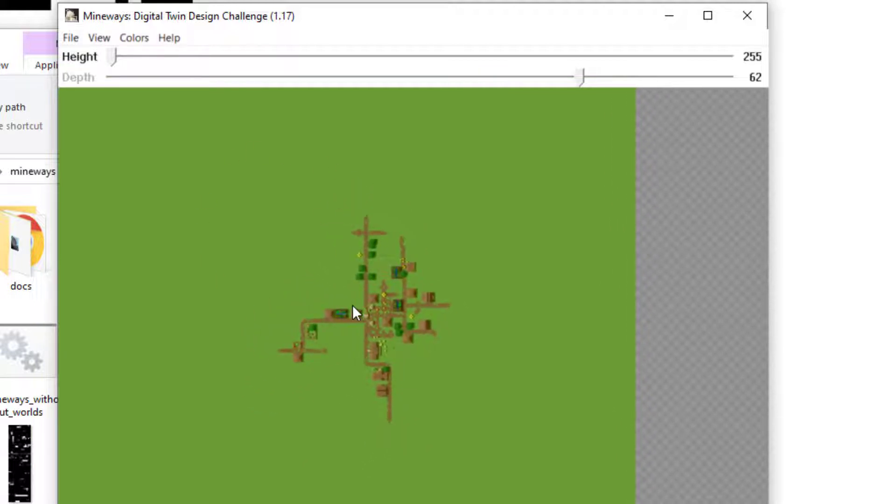
{"action": "scroll", "coordinate": [354, 305], "scroll_direction": "up", "scroll_amount": 1}
{"action": "scroll", "coordinate": [359, 302], "scroll_direction": "down", "scroll_amount": 1}
{"action": "scroll", "coordinate": [336, 280], "scroll_direction": "up", "scroll_amount": 1}
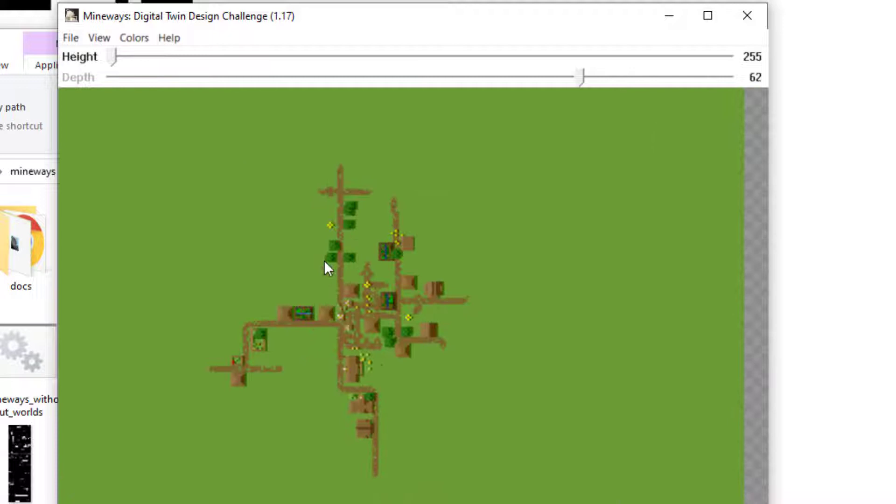
{"action": "left_click_drag", "start_coordinate": [324, 260], "coordinate": [351, 242]}
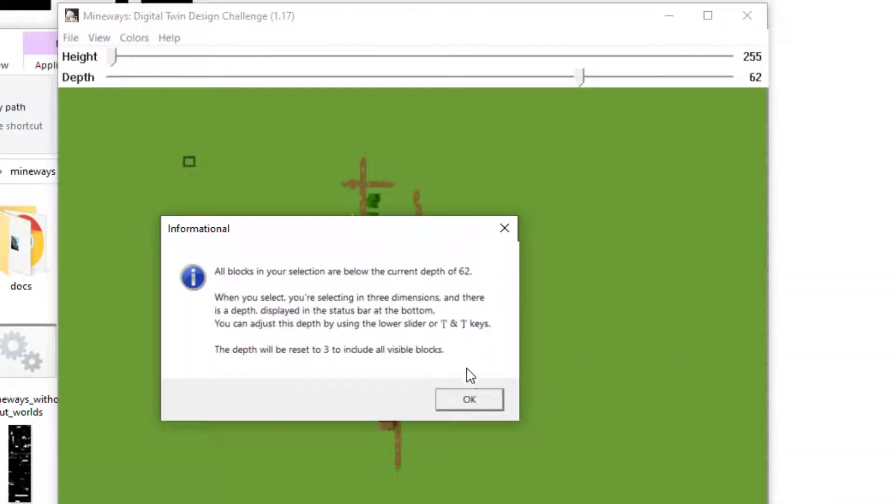
{"action": "left_click", "coordinate": [472, 402]}
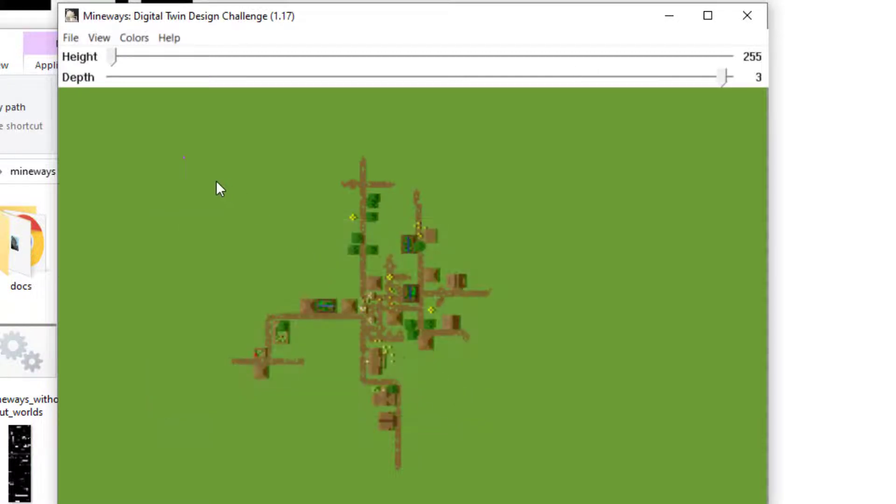
{"action": "left_click_drag", "start_coordinate": [216, 179], "coordinate": [524, 478]}
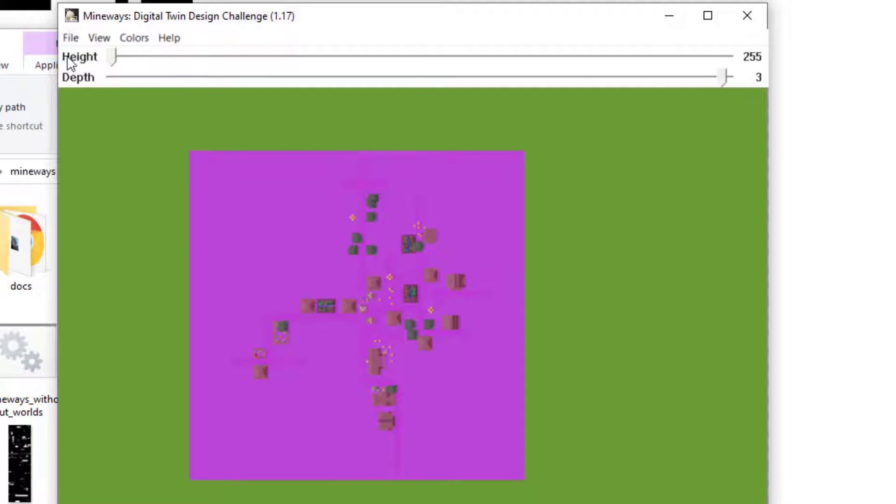
Export the selection for rendering as an absolute Wavefront OBJ named Digital_twin_design_challenge in the minewaysV905 folder
{"action": "left_click", "coordinate": [71, 39]}
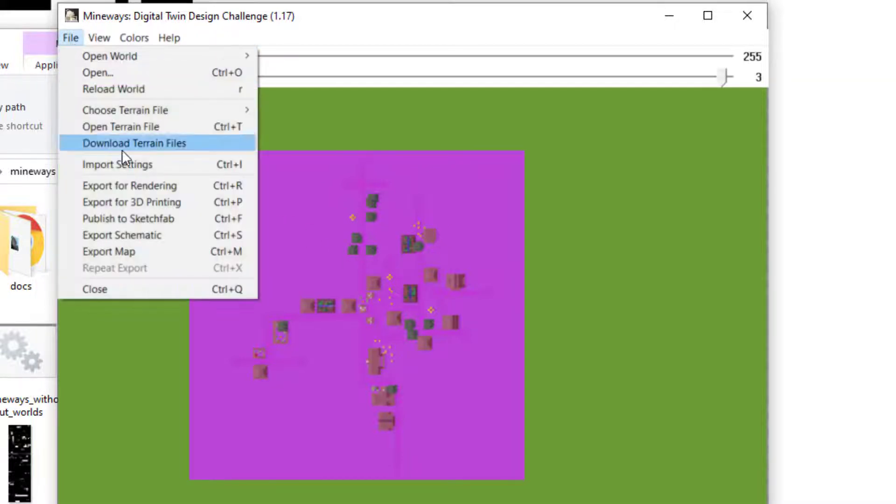
{"action": "left_click", "coordinate": [128, 182]}
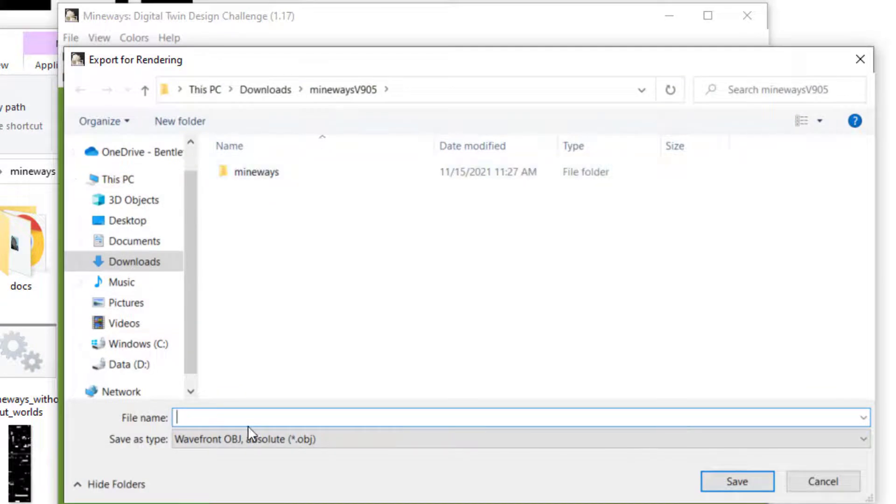
{"action": "type", "text": "Digital_twin_ed"}
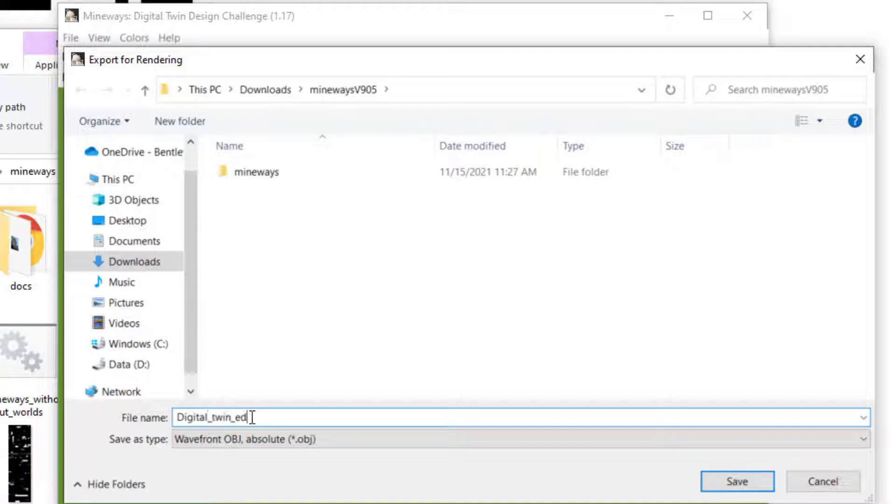
{"action": "key", "text": "BackSpace"}
{"action": "key", "text": "BackSpace"}
{"action": "type", "text": "design_challenge"}
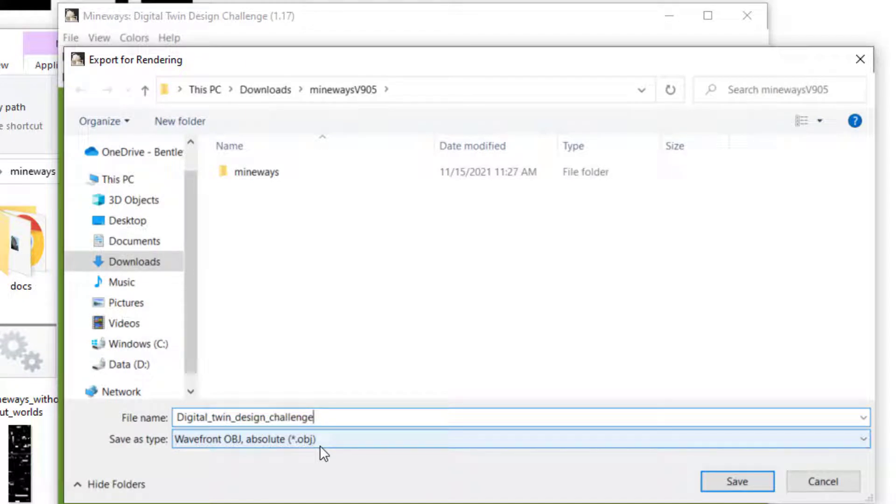
{"action": "left_click", "coordinate": [738, 482]}
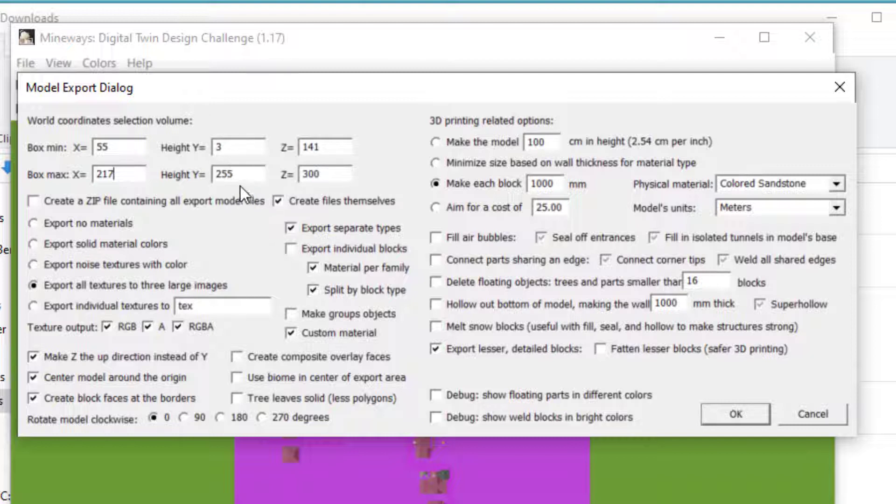
Set the selection volume's minimum height Y to 5 and run the export, keeping export statistics displayed for the session
{"action": "left_click", "coordinate": [245, 145]}
{"action": "double_click", "coordinate": [218, 147]}
{"action": "type", "text": "5"}
{"action": "left_click", "coordinate": [734, 414]}
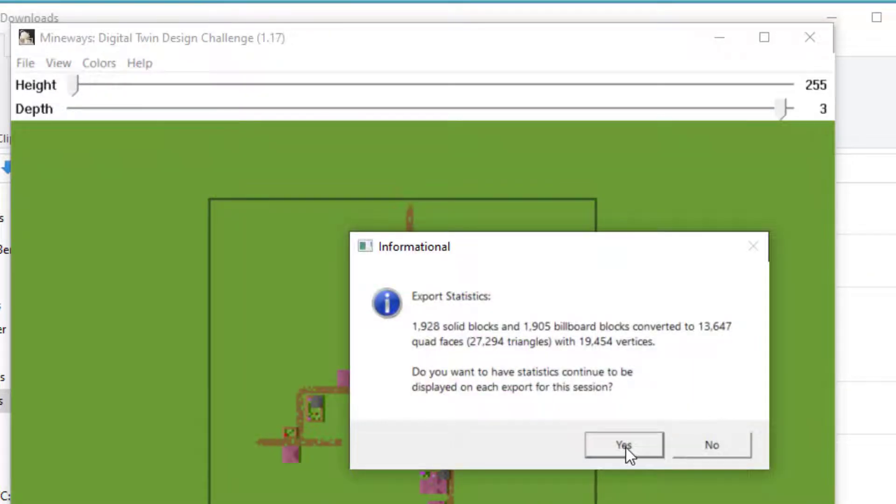
{"action": "left_click", "coordinate": [624, 445]}
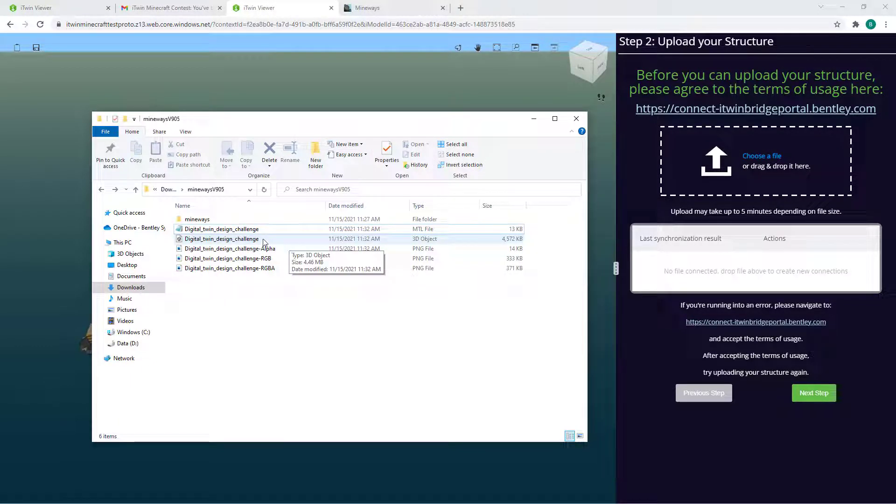
Look over the exported MTL, 3D Object and PNG files in the minewaysV905 folder and inspect the village model in 3D Viewer
{"action": "left_click", "coordinate": [256, 241]}
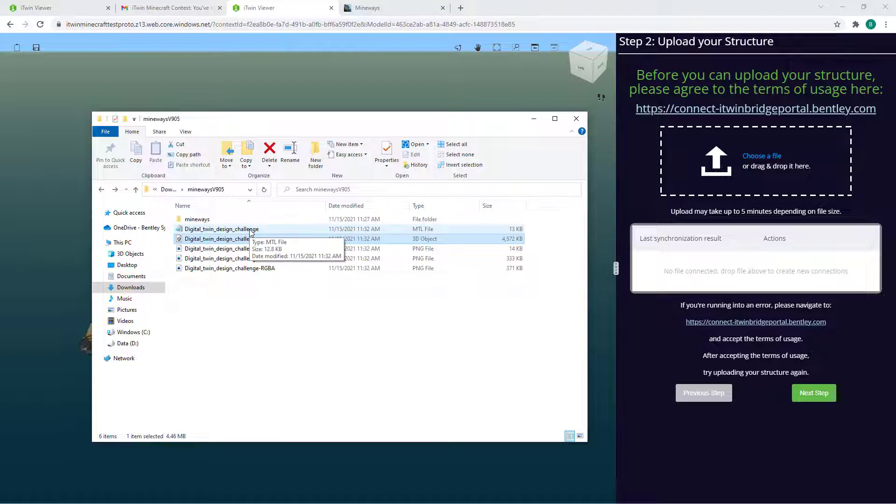
{"action": "left_click", "coordinate": [250, 230]}
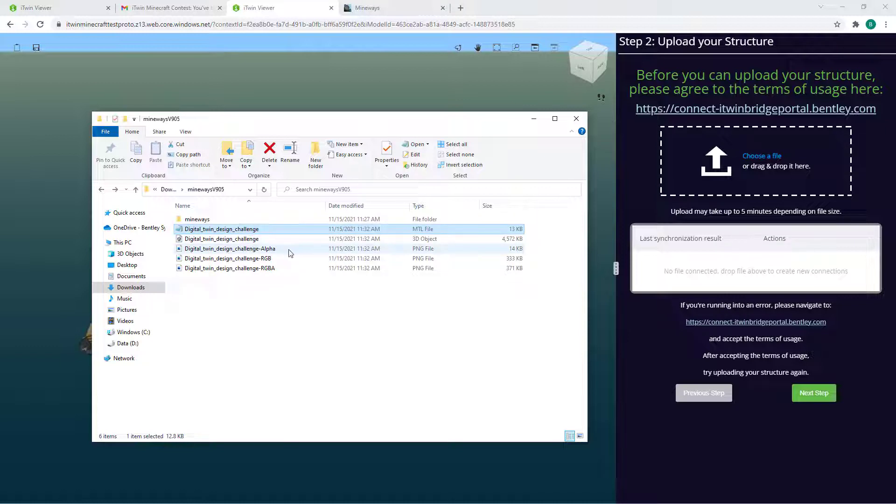
{"action": "left_click", "coordinate": [282, 258]}
{"action": "left_click", "coordinate": [277, 268]}
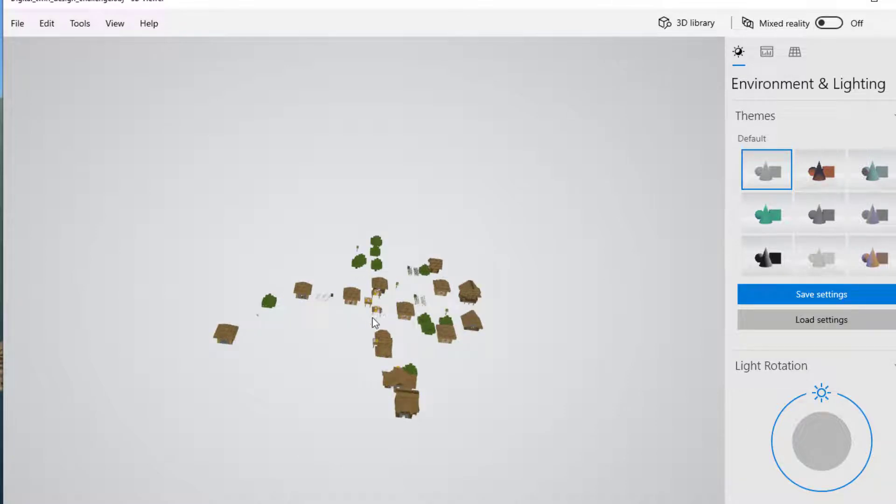
{"action": "scroll", "coordinate": [391, 317], "scroll_direction": "up", "scroll_amount": 2}
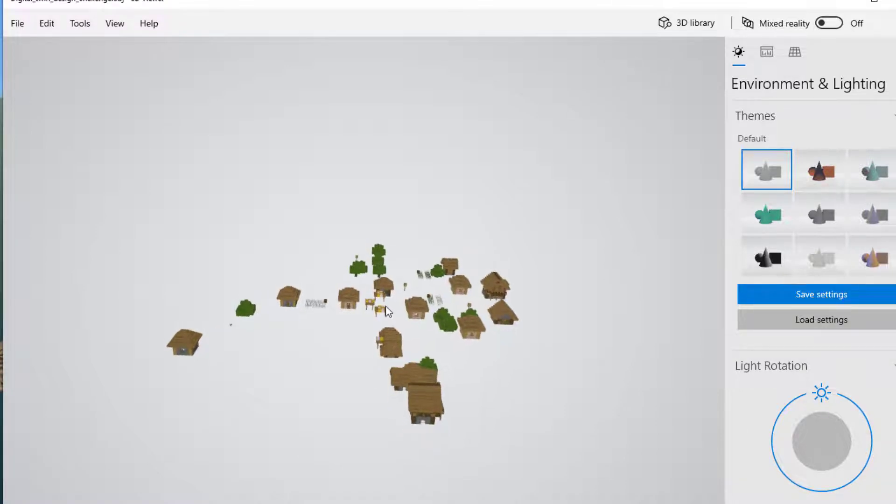
{"action": "scroll", "coordinate": [400, 325], "scroll_direction": "up", "scroll_amount": 2}
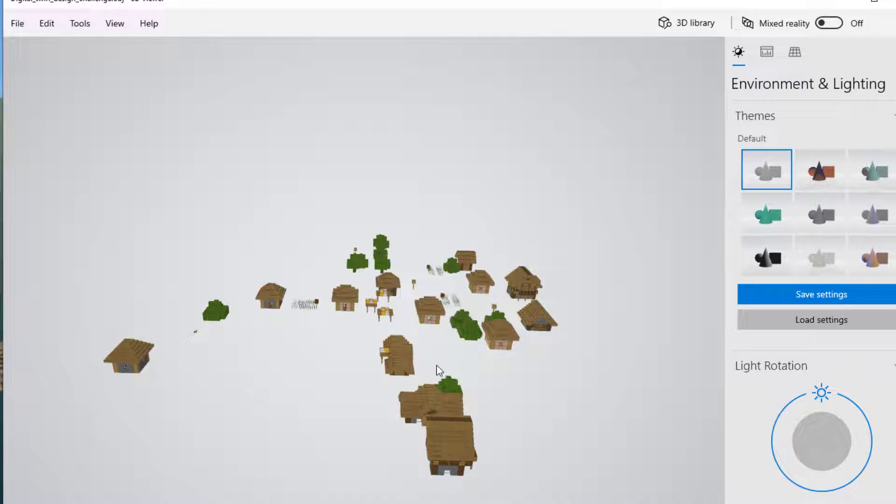
{"action": "left_click_drag", "start_coordinate": [438, 368], "coordinate": [338, 365]}
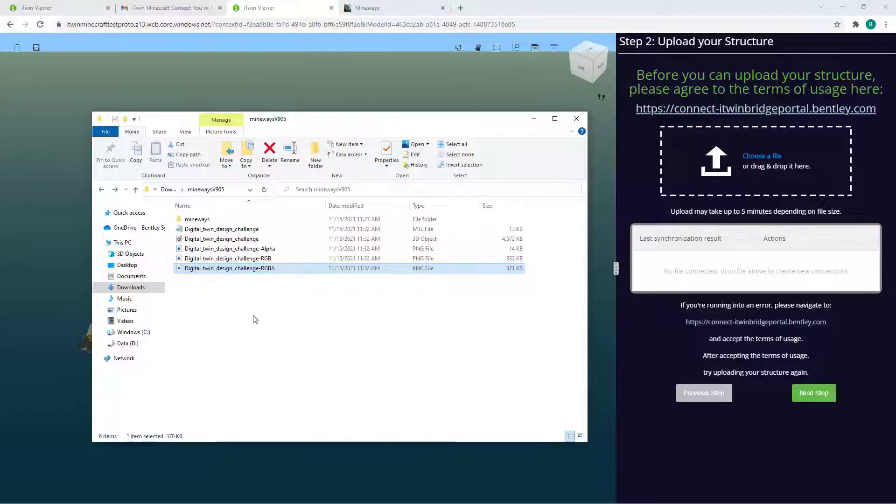
Upload the exported Digital_twin_design_challenge files from the minewaysV905 folder in Step 2 of the iTwin Viewer
{"action": "left_click", "coordinate": [253, 316]}
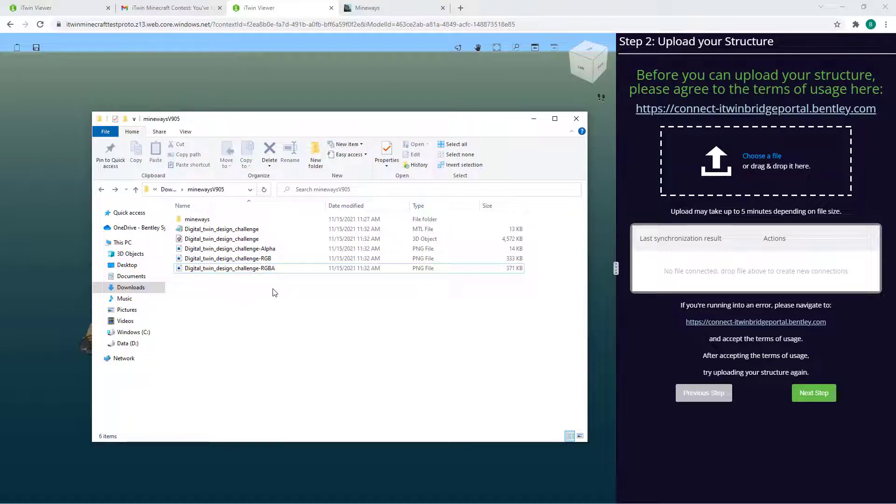
{"action": "left_click_drag", "start_coordinate": [274, 295], "coordinate": [726, 174]}
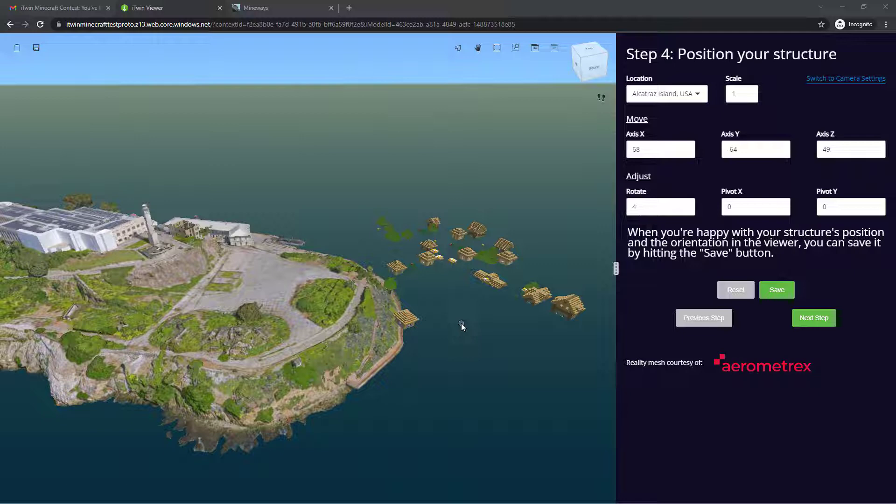
Set the uploaded structure's scale to 0.43 at Alcatraz Island
{"action": "scroll", "coordinate": [410, 336], "scroll_direction": "up", "scroll_amount": 3}
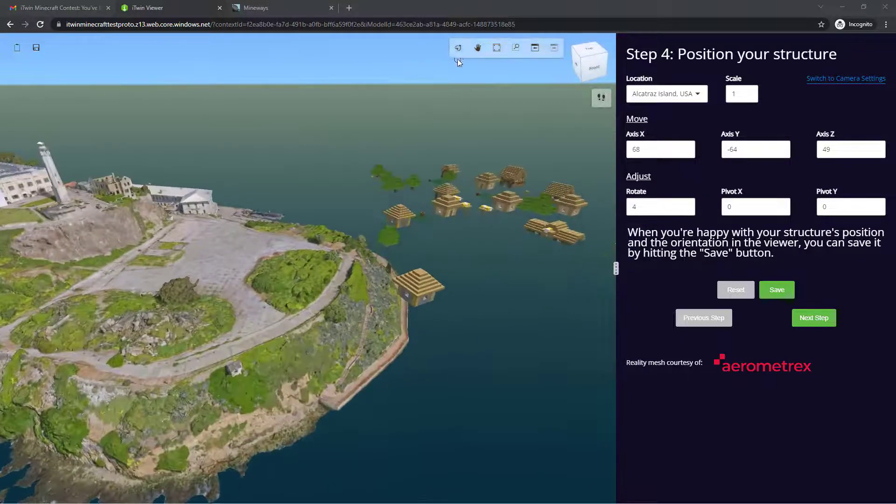
{"action": "left_click", "coordinate": [458, 47]}
{"action": "mouse_move", "coordinate": [358, 340]}
{"action": "left_mouse_down"}
{"action": "mouse_move", "coordinate": [359, 307]}
{"action": "mouse_move", "coordinate": [346, 306]}
{"action": "mouse_move", "coordinate": [352, 326]}
{"action": "left_mouse_up"}
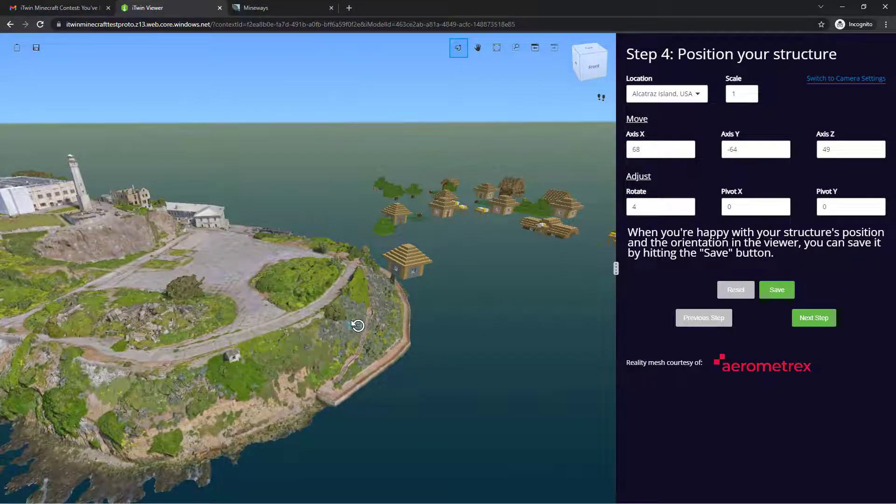
{"action": "key", "text": "Escape"}
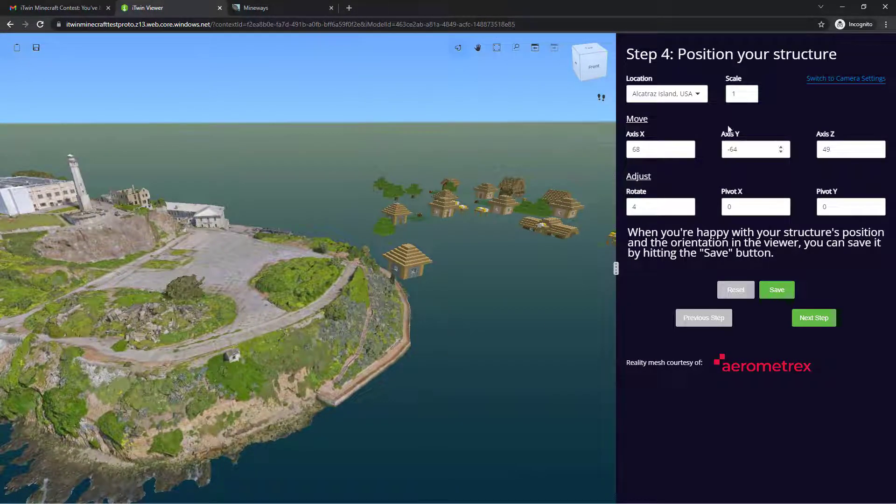
{"action": "double_click", "coordinate": [740, 93]}
{"action": "type", "text": "0.5"}
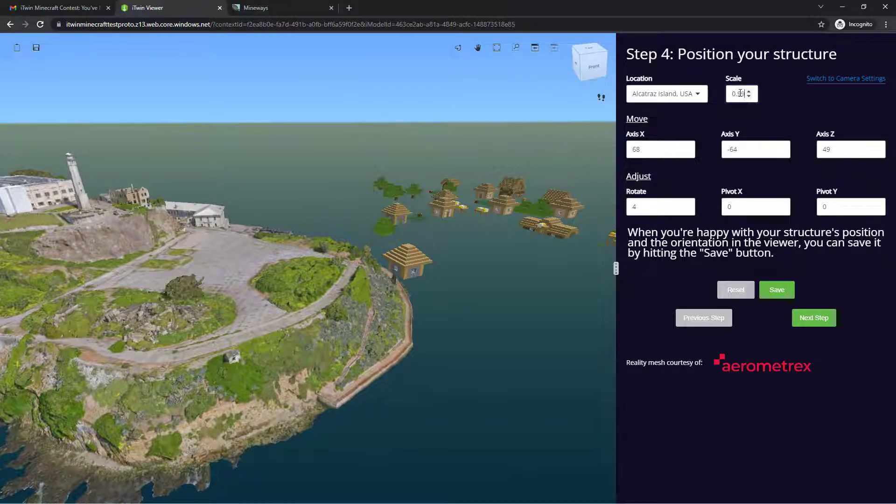
{"action": "key", "text": "BackSpace"}
{"action": "type", "text": "2"}
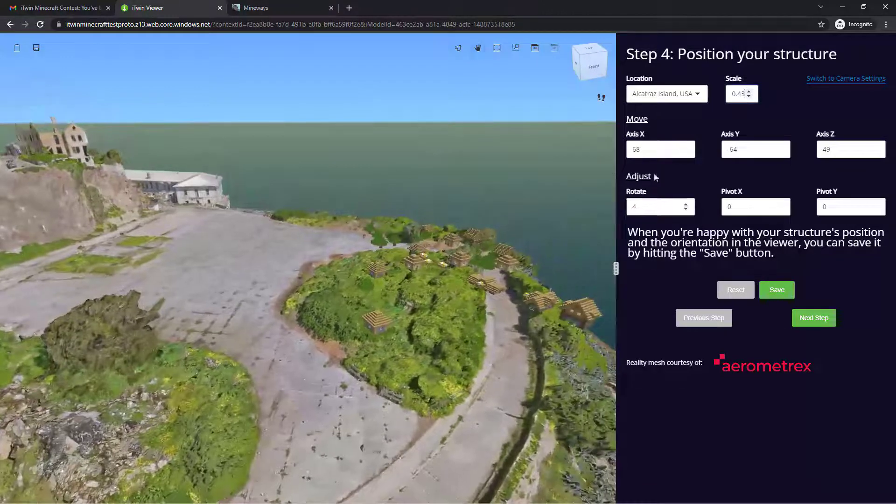
Move the village along the X axis to -25
{"action": "double_click", "coordinate": [660, 149]}
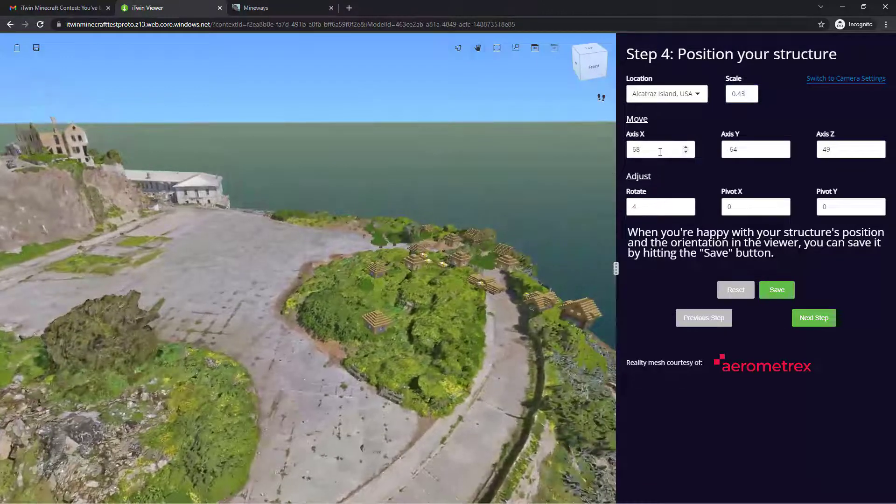
{"action": "type", "text": "49"}
{"action": "key", "text": "BackSpace"}
{"action": "key", "text": "BackSpace"}
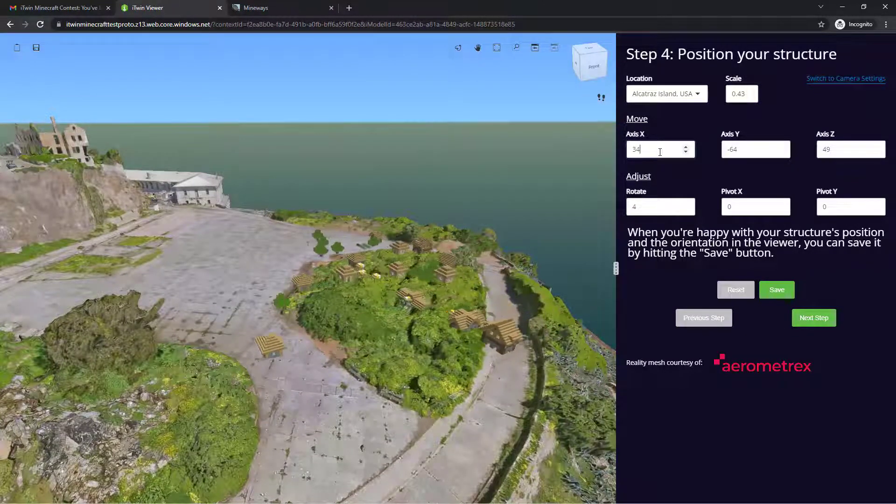
{"action": "type", "text": "-11"}
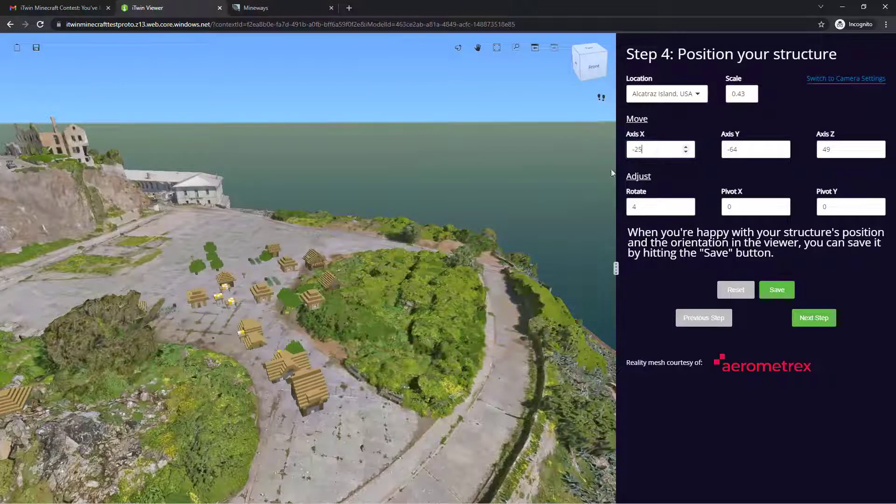
{"action": "key", "text": "BackSpace"}
{"action": "key", "text": "BackSpace"}
{"action": "type", "text": "25"}
Move the village along the Y axis to -3
{"action": "double_click", "coordinate": [745, 149]}
{"action": "type", "text": "29"}
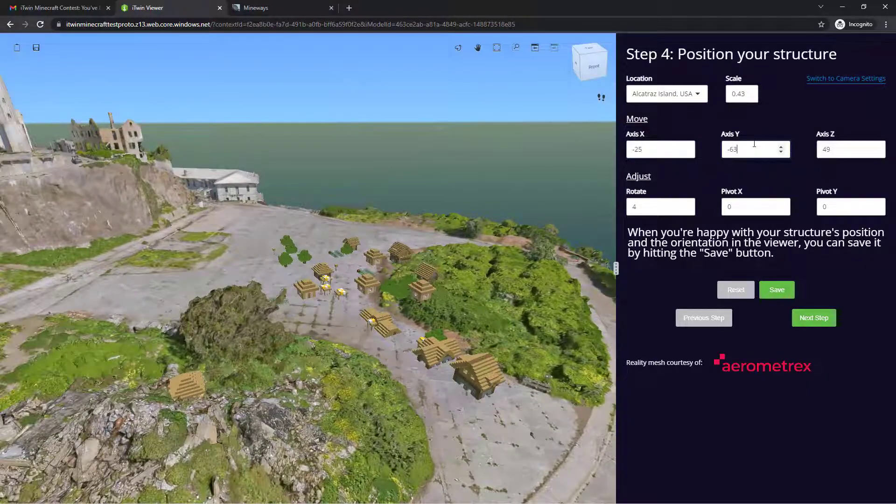
{"action": "key", "text": "BackSpace"}
{"action": "key", "text": "BackSpace"}
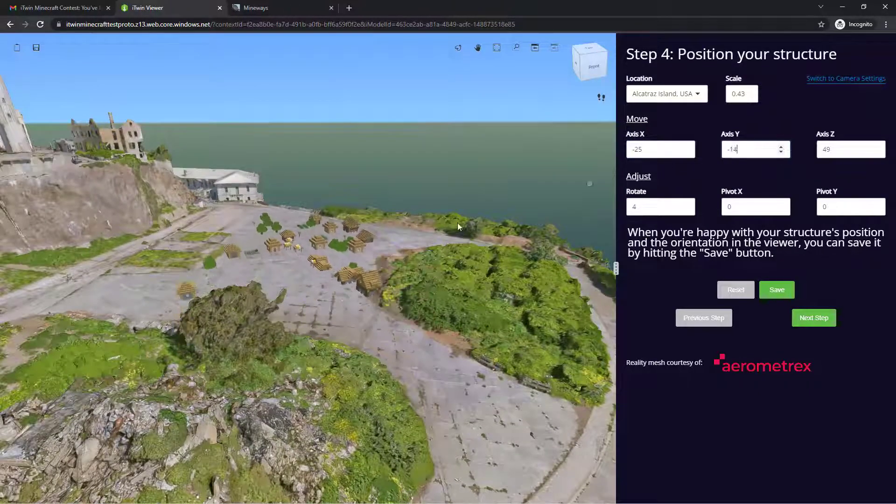
{"action": "type", "text": "3"}
Lower the village onto the paved ground by setting its Z axis position to 41
{"action": "scroll", "coordinate": [314, 270], "scroll_direction": "up", "scroll_amount": 3}
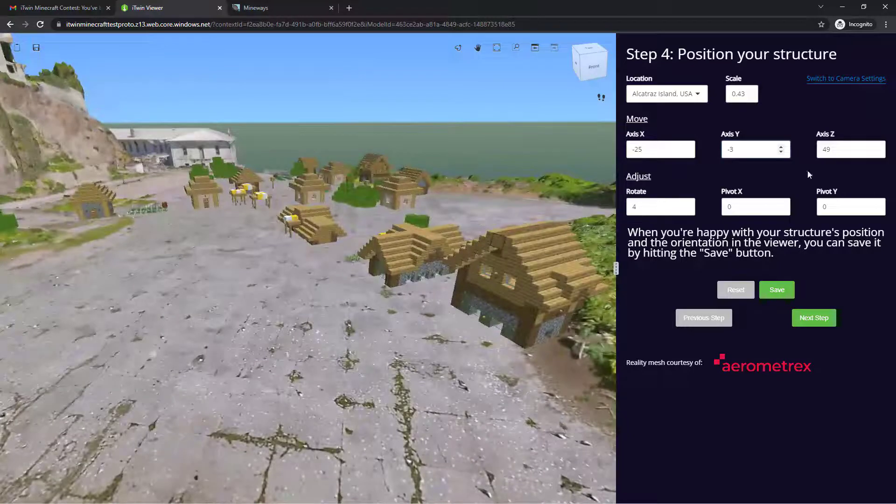
{"action": "left_click", "coordinate": [458, 48]}
{"action": "left_click_drag", "start_coordinate": [357, 369], "coordinate": [333, 334]}
{"action": "left_click", "coordinate": [849, 150]}
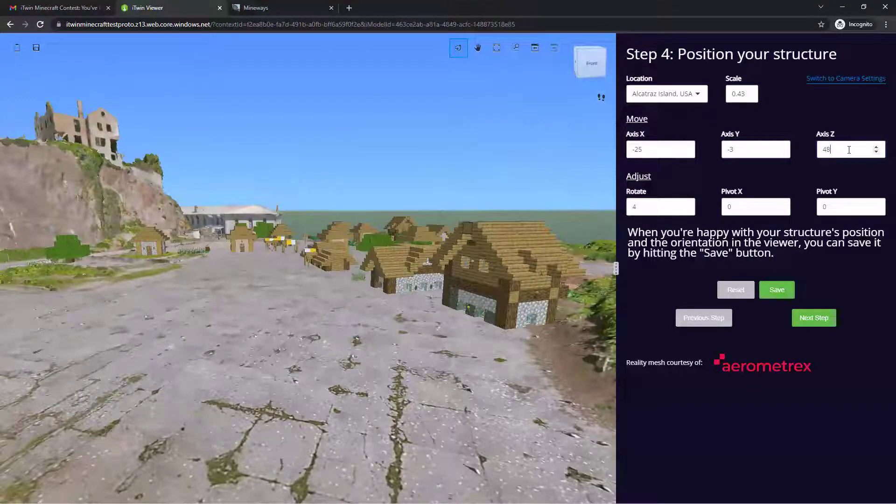
{"action": "key", "text": "BackSpace"}
{"action": "type", "text": "2"}
{"action": "key", "text": "BackSpace"}
{"action": "type", "text": "1"}
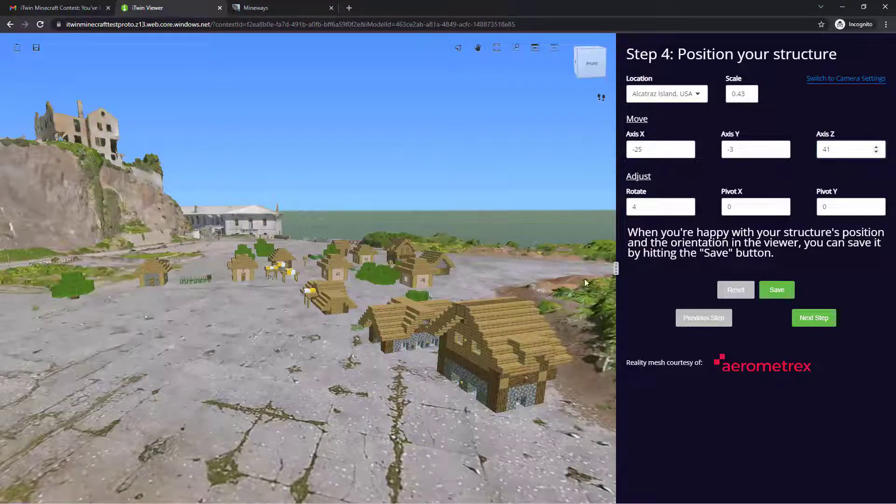
Rotate the village on the paved ground to 50
{"action": "left_click", "coordinate": [459, 47]}
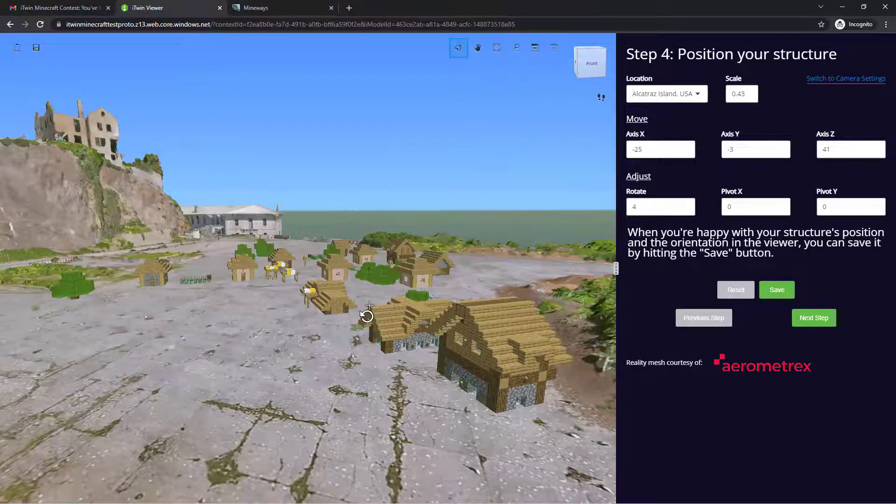
{"action": "left_click_drag", "start_coordinate": [367, 310], "coordinate": [365, 326]}
{"action": "left_click", "coordinate": [670, 208]}
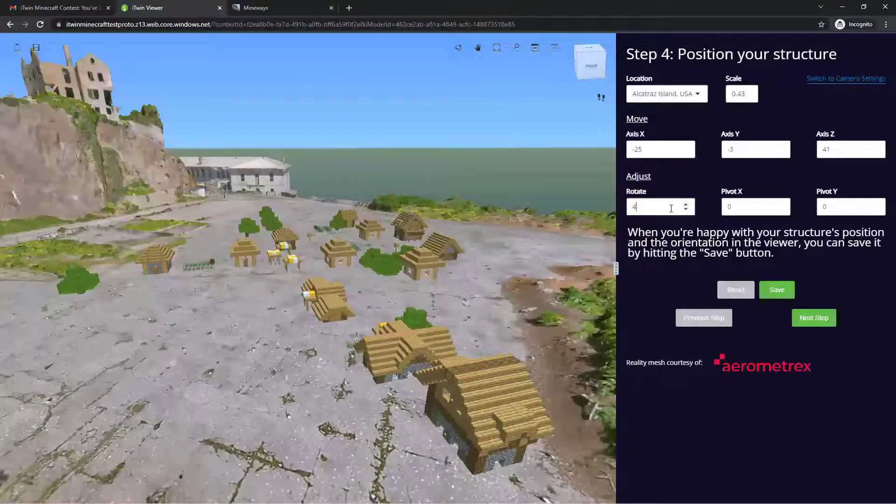
{"action": "type", "text": "42"}
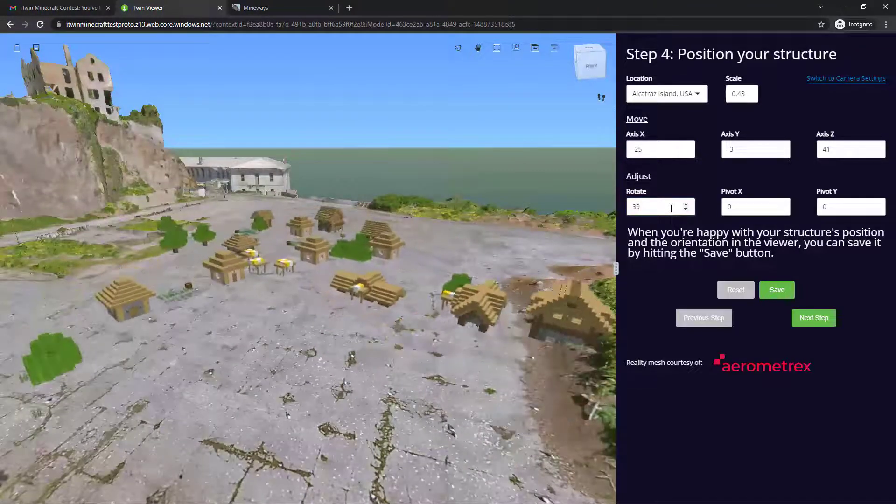
{"action": "key", "text": "BackSpace"}
{"action": "key", "text": "BackSpace"}
{"action": "type", "text": "50"}
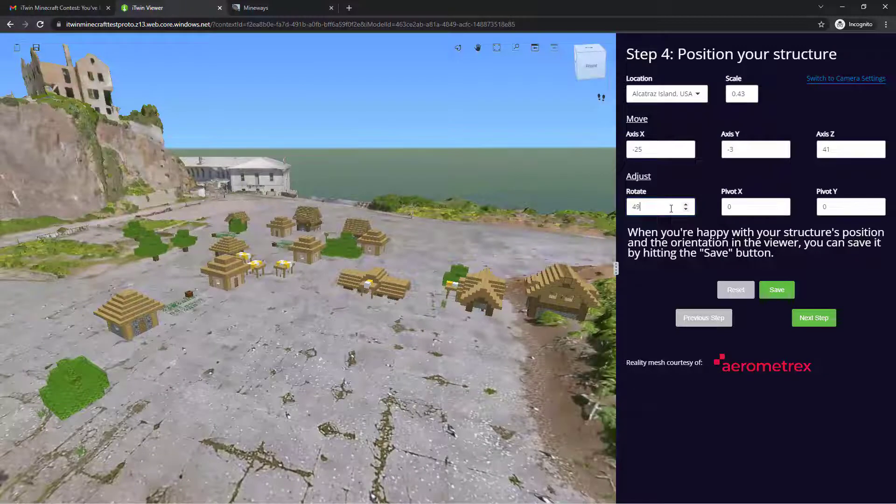
Frame a closer view of the village houses and save the structure's position and view
{"action": "scroll", "coordinate": [301, 293], "scroll_direction": "up", "scroll_amount": 5}
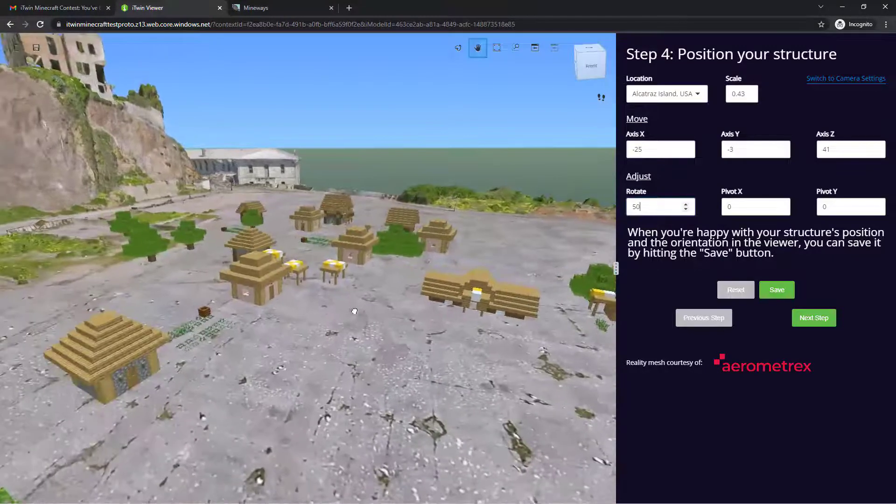
{"action": "left_click", "coordinate": [458, 47]}
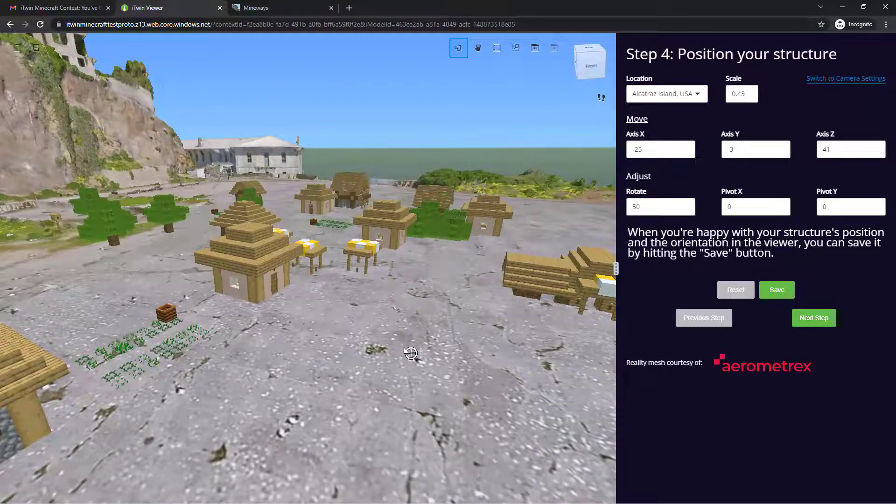
{"action": "left_click_drag", "start_coordinate": [410, 353], "coordinate": [377, 348]}
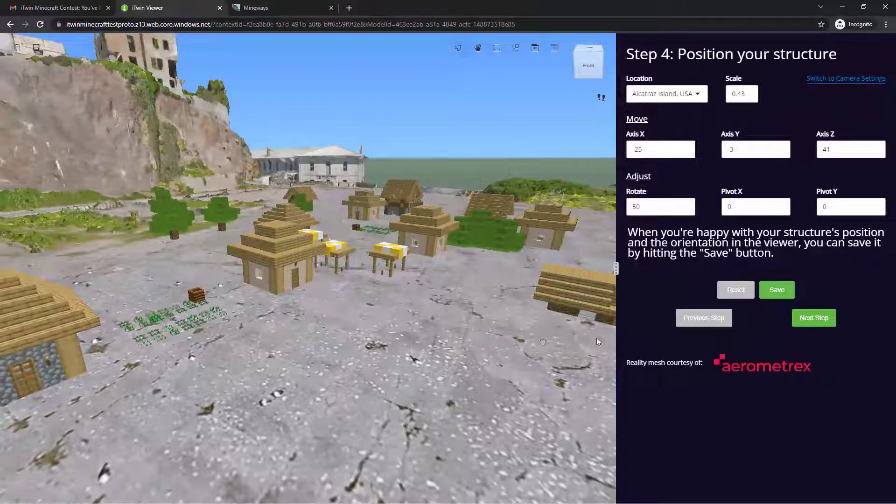
{"action": "left_click", "coordinate": [777, 291]}
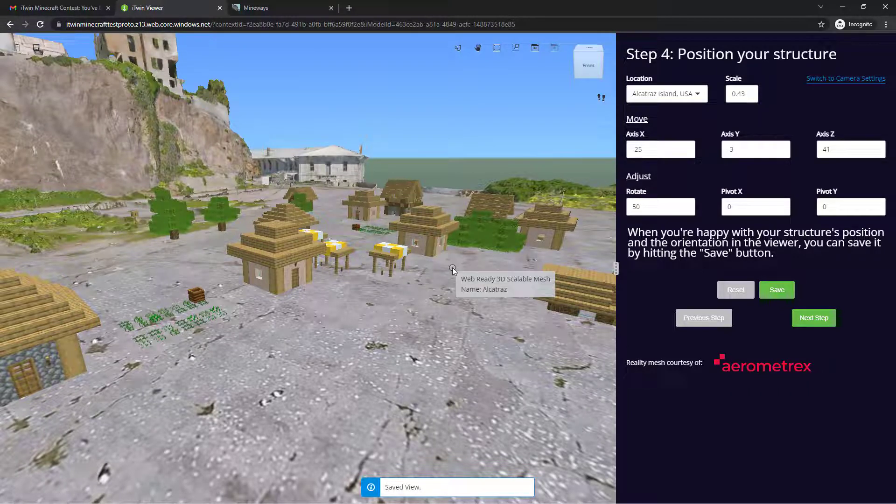
Name the structure "Design Twin Test Model" with the description "Hello to all contestants" and save it
{"action": "left_click", "coordinate": [806, 320]}
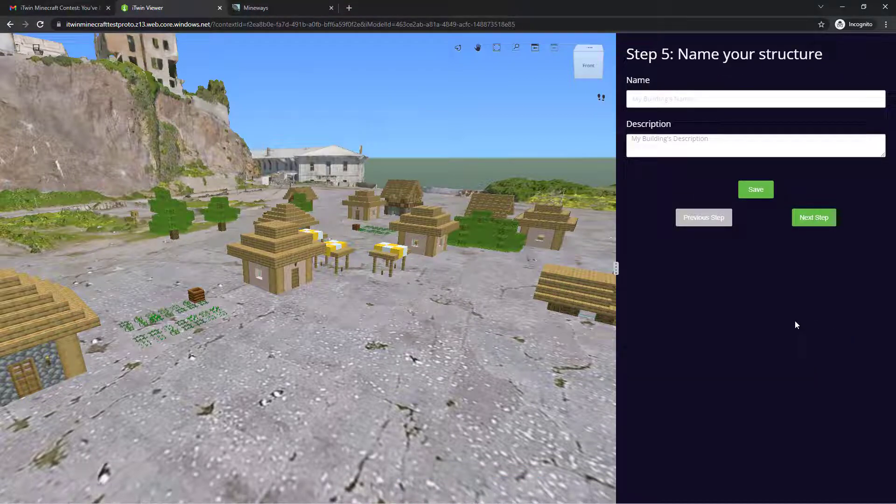
{"action": "left_click", "coordinate": [731, 99]}
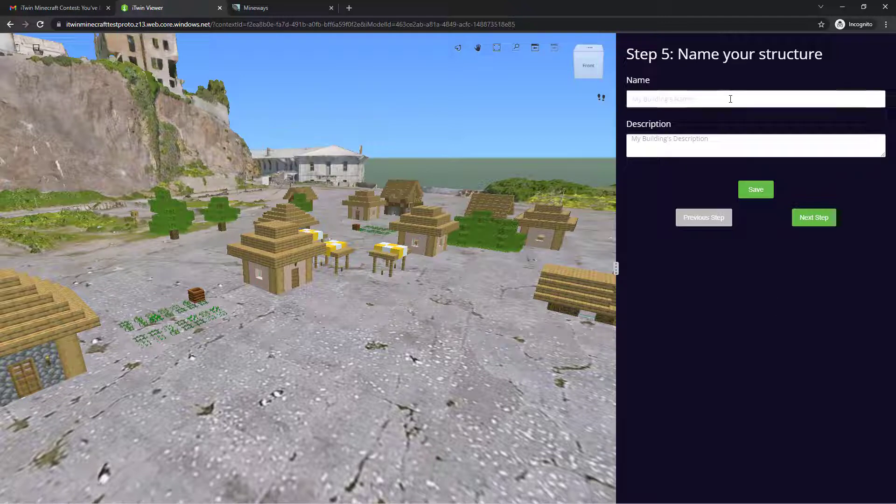
{"action": "type", "text": "Design Twin Test Model"}
{"action": "key", "text": "Tab"}
{"action": "type", "text": "Hello t"}
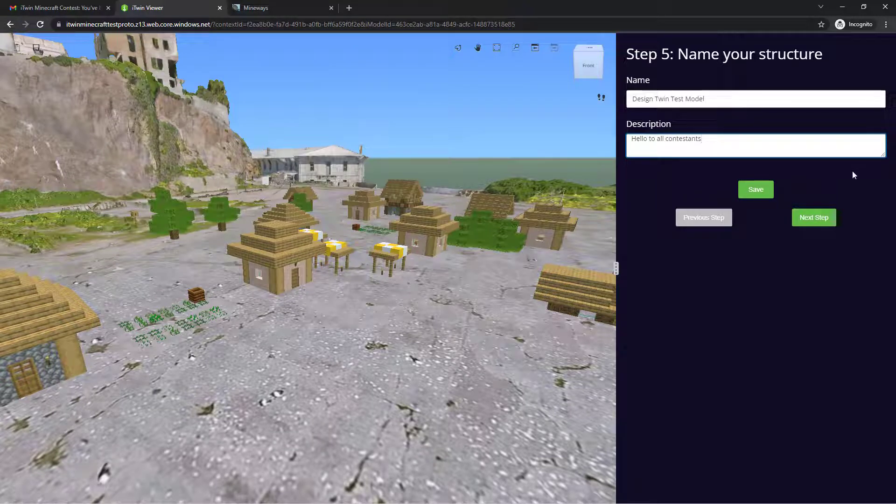
{"action": "left_click", "coordinate": [759, 195]}
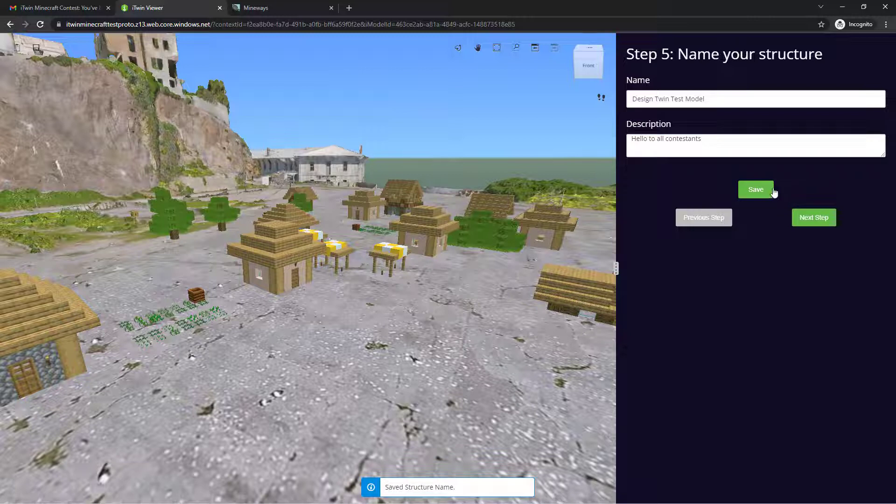
Copy the model's public link from the sharing step and view the public model in a new browser tab
{"action": "left_click", "coordinate": [813, 221]}
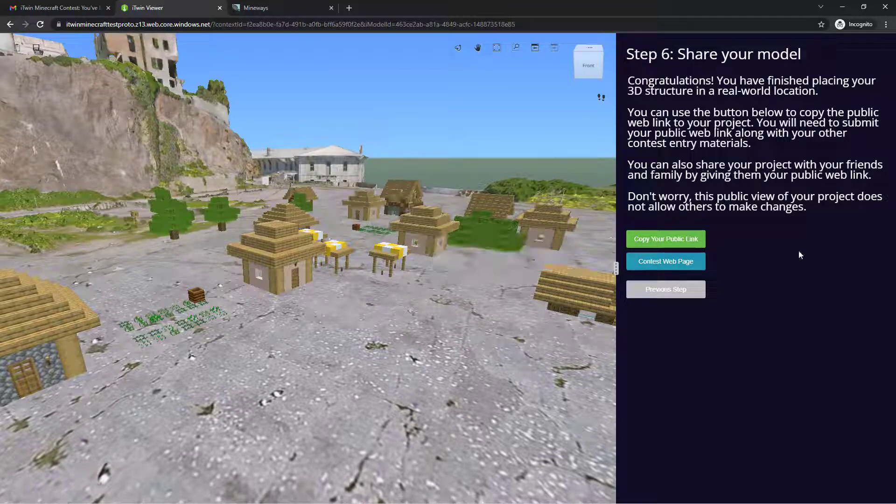
{"action": "left_click", "coordinate": [667, 240]}
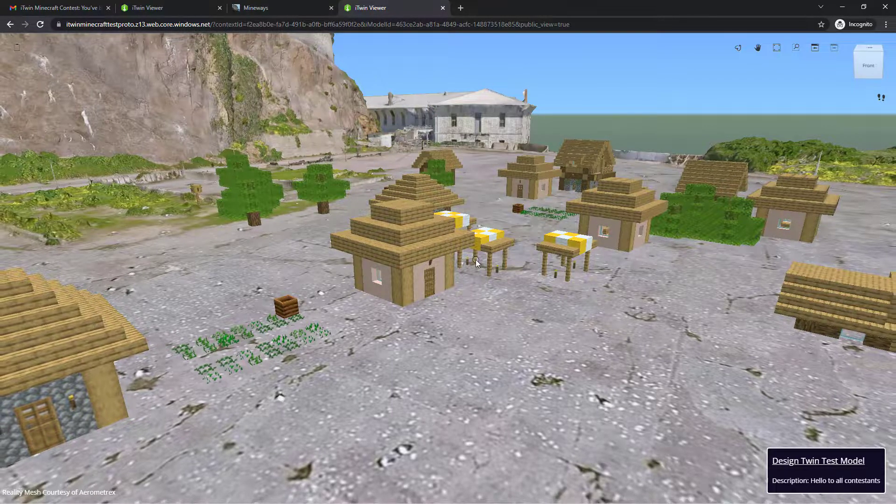
{"action": "scroll", "coordinate": [475, 259], "scroll_direction": "down", "scroll_amount": 3}
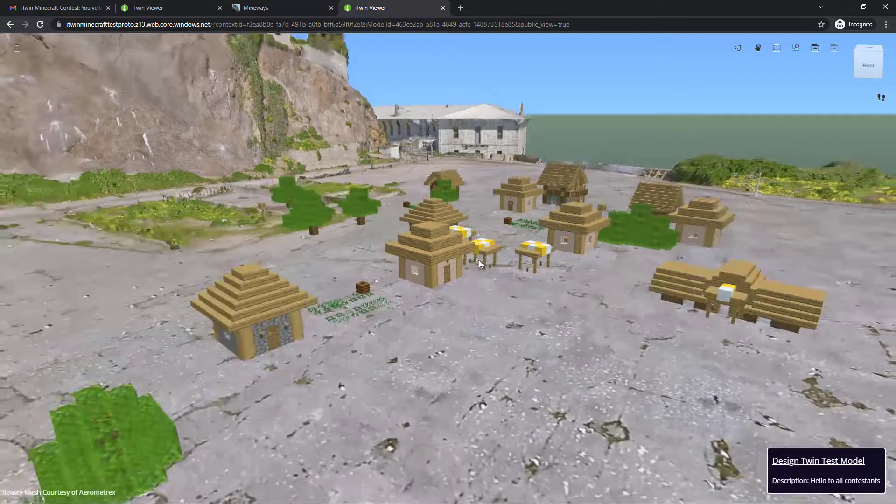
Return to the model editor and go back through the naming and positioning steps to the structure upload step
{"action": "left_click", "coordinate": [164, 9]}
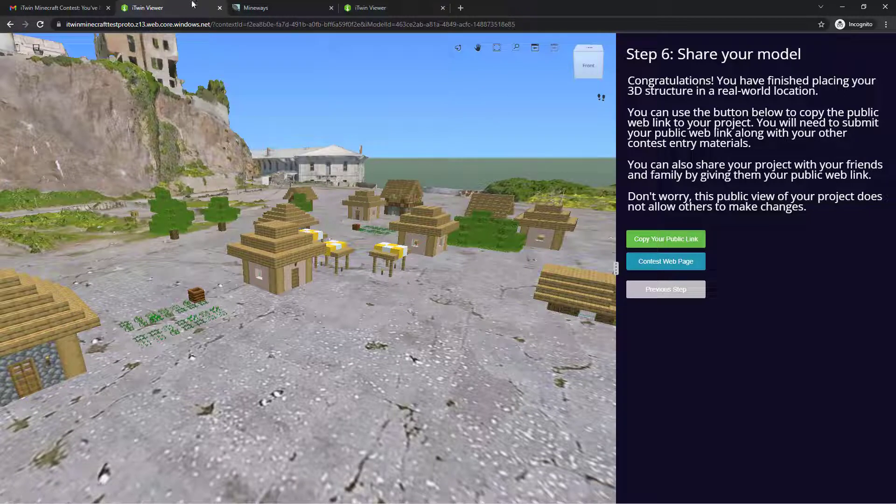
{"action": "left_click", "coordinate": [684, 297]}
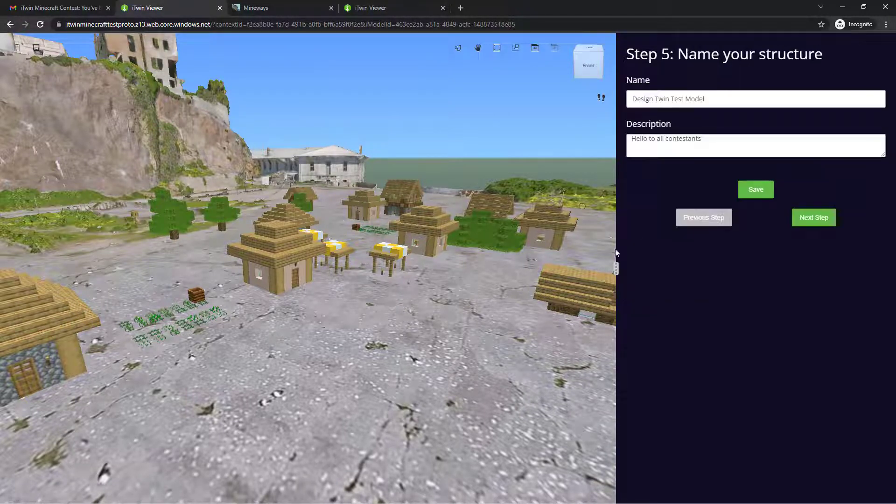
{"action": "left_click", "coordinate": [714, 223]}
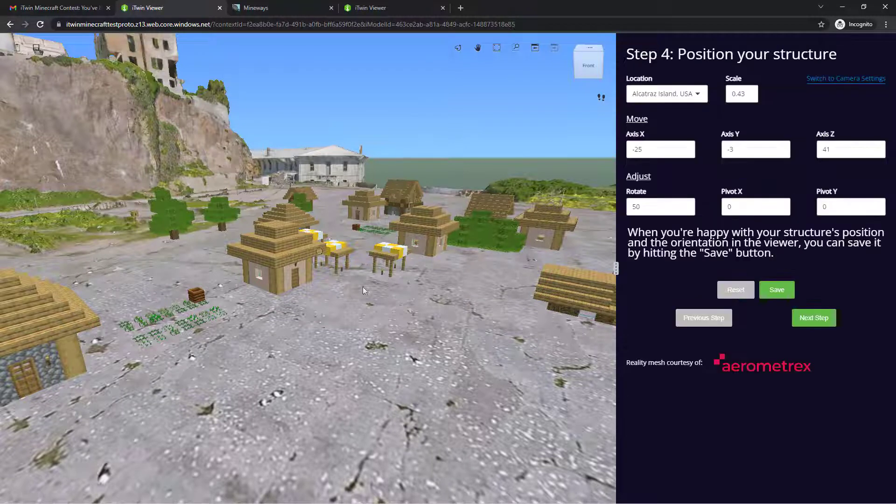
{"action": "left_click", "coordinate": [701, 322]}
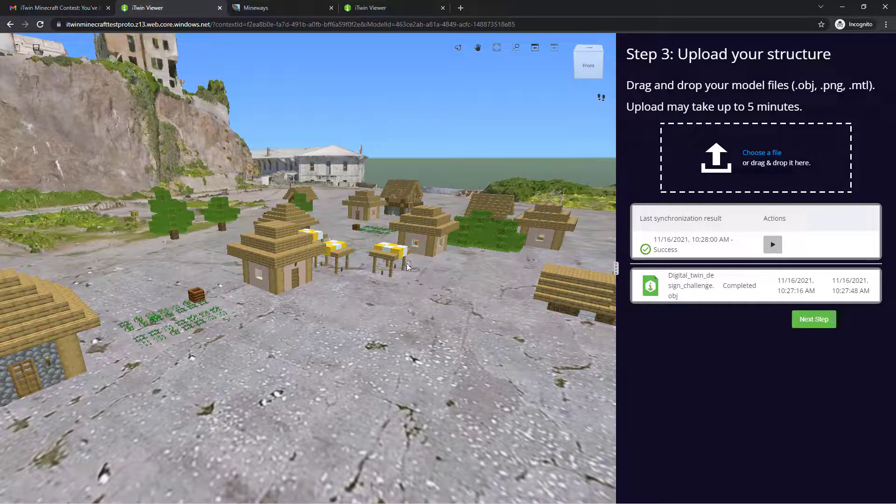
{"action": "scroll", "coordinate": [407, 265], "scroll_direction": "down", "scroll_amount": 3}
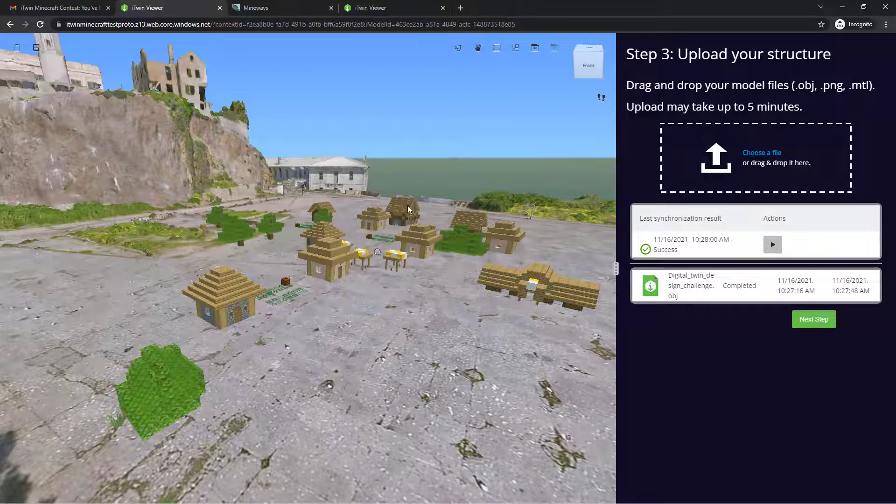
Advance to the positioning step and change the structure's location to Auckland, New Zealand
{"action": "left_click", "coordinate": [821, 321]}
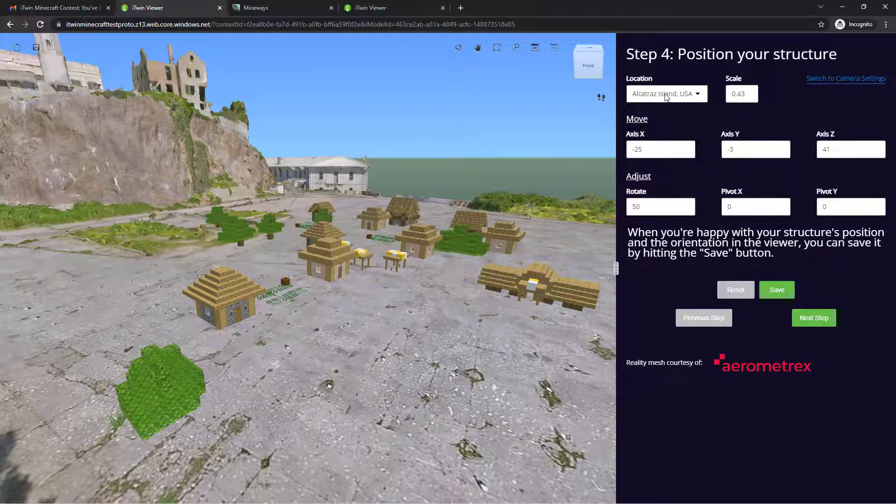
{"action": "left_click", "coordinate": [665, 93]}
{"action": "left_click", "coordinate": [663, 133]}
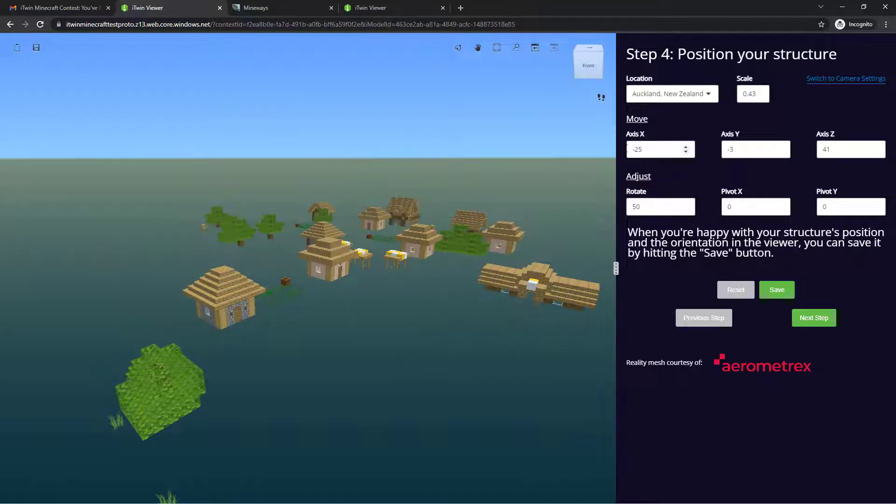
Raise the village to the Auckland terrain by setting its Z axis position to 79
{"action": "left_click", "coordinate": [844, 149]}
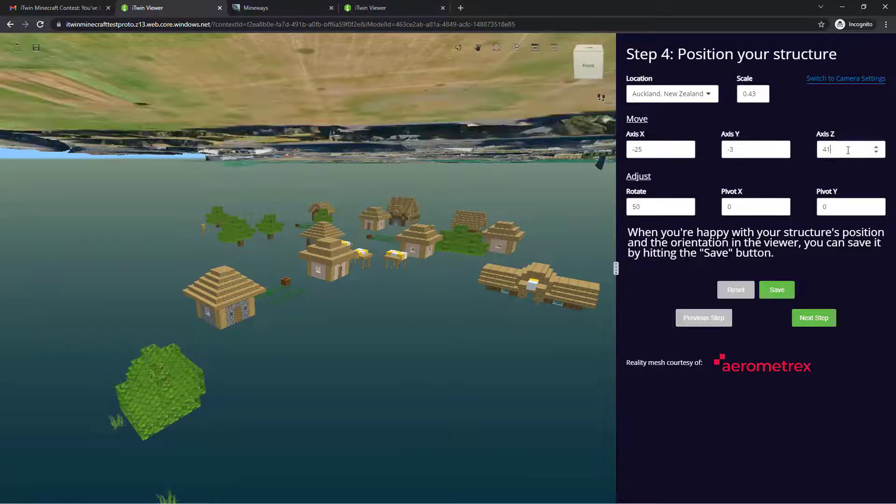
{"action": "key", "text": "Up"}
{"action": "key", "text": "Up"}
{"action": "key", "text": "Up"}
{"action": "key", "text": "Up"}
{"action": "key", "text": "Up"}
{"action": "key", "text": "Up"}
{"action": "key", "text": "Up"}
{"action": "key", "text": "Up"}
{"action": "key", "text": "Up"}
{"action": "key", "text": "Up"}
{"action": "key", "text": "Up"}
{"action": "key", "text": "Up"}
{"action": "key", "text": "Up"}
{"action": "key", "text": "Up"}
{"action": "key", "text": "Up"}
{"action": "key", "text": "Up"}
{"action": "key", "text": "Up"}
{"action": "key", "text": "Up"}
{"action": "key", "text": "Up"}
{"action": "key", "text": "Up"}
{"action": "key", "text": "Up"}
{"action": "key", "text": "Up"}
{"action": "key", "text": "Up"}
{"action": "key", "text": "Up"}
{"action": "key", "text": "Up"}
{"action": "key", "text": "Up"}
{"action": "key", "text": "Up"}
{"action": "key", "text": "Up"}
{"action": "key", "text": "Up"}
{"action": "key", "text": "Up"}
{"action": "key", "text": "Up"}
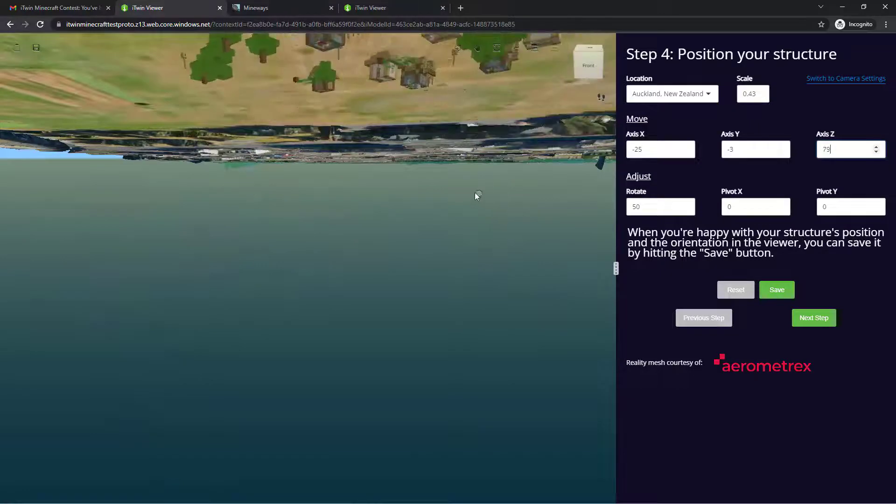